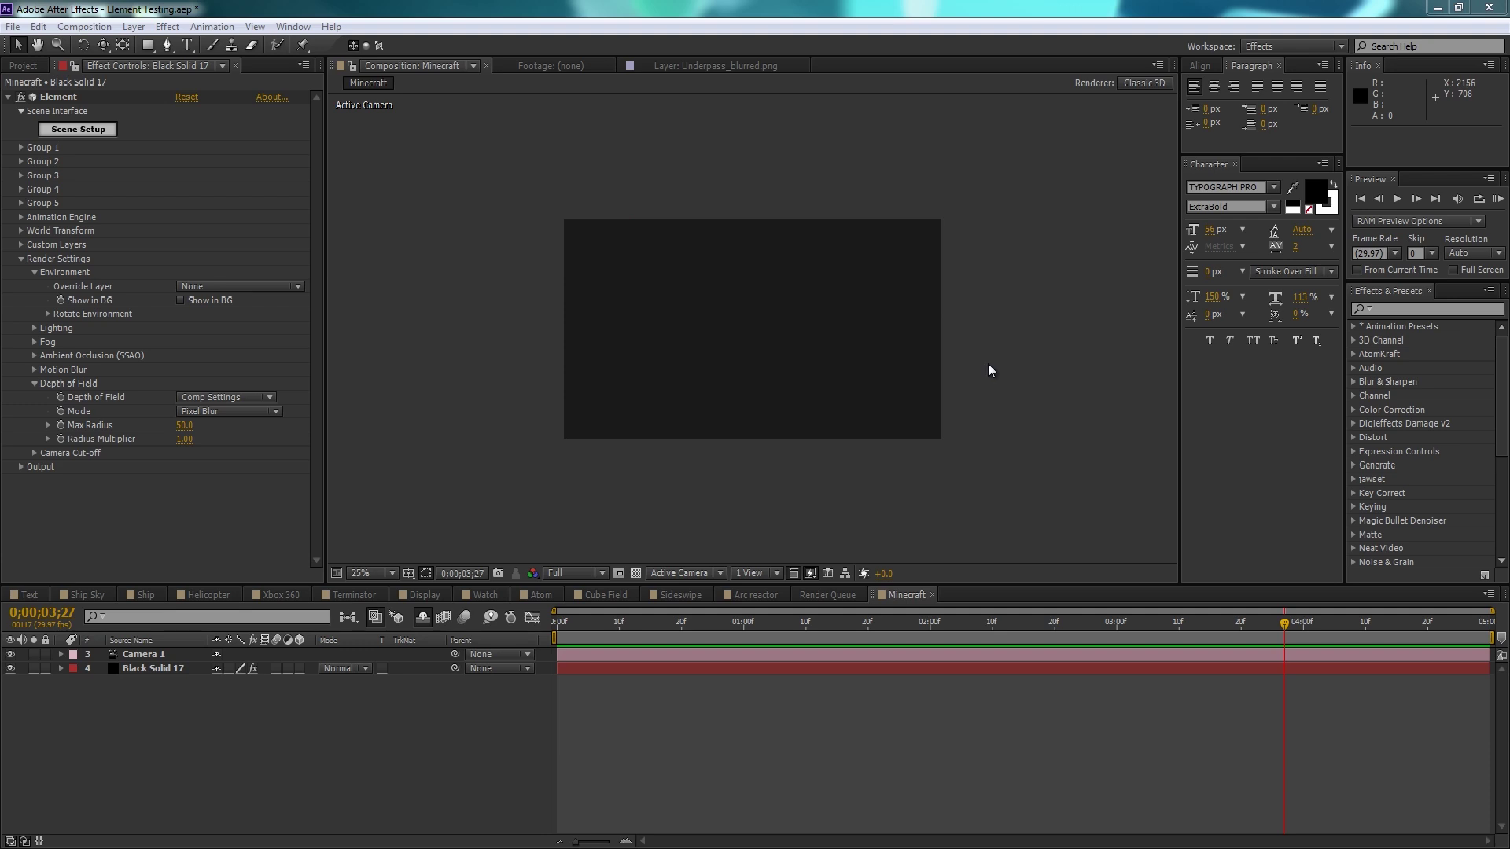
Step: Switch to the mineways folder on the desktop and launch Mineways.exe
{"action": "key", "text": "."}
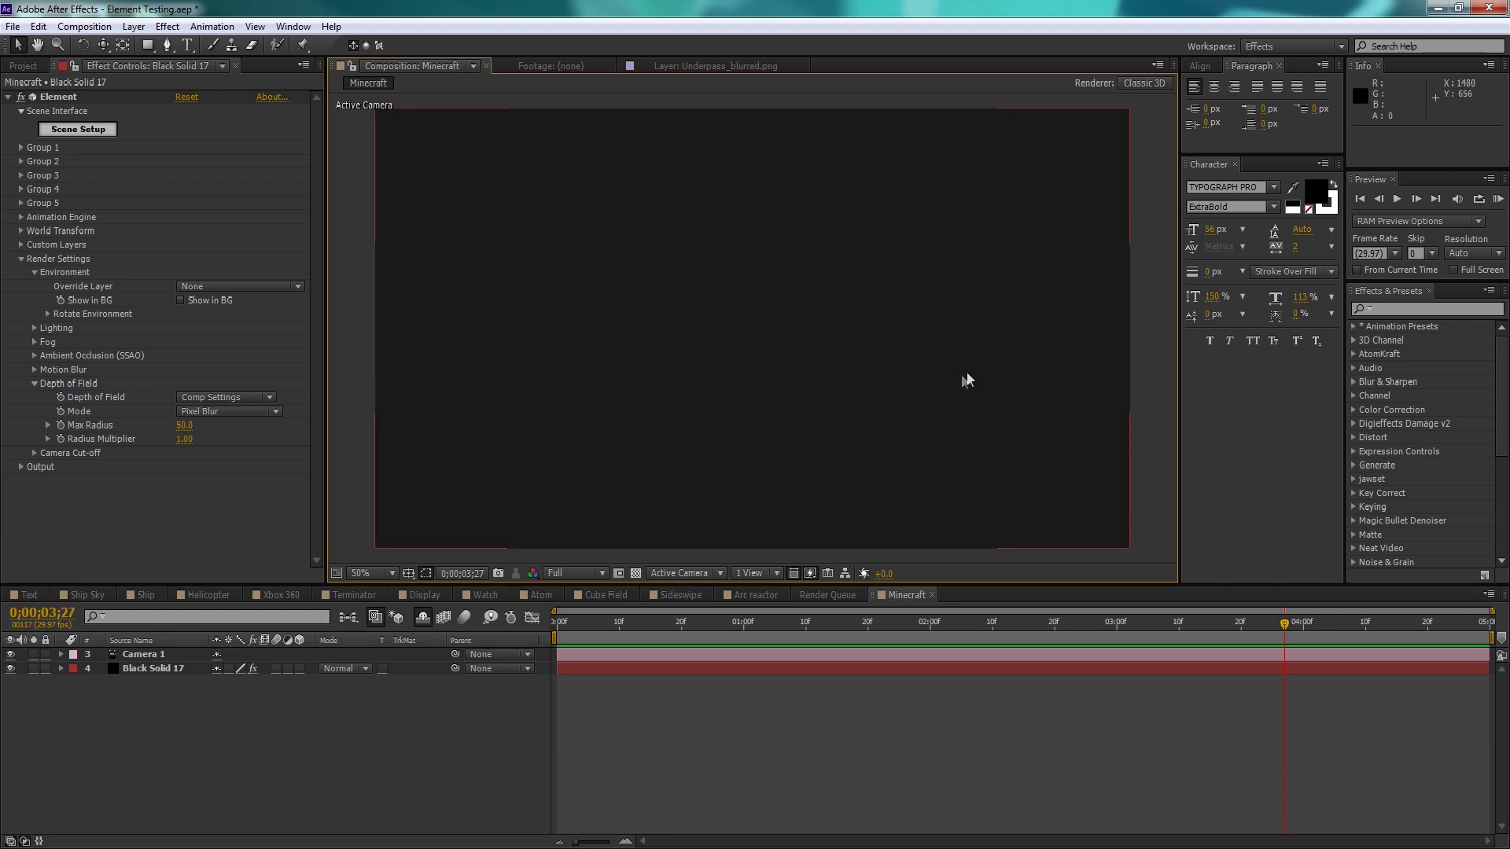
{"action": "key", "text": "alt+Tab"}
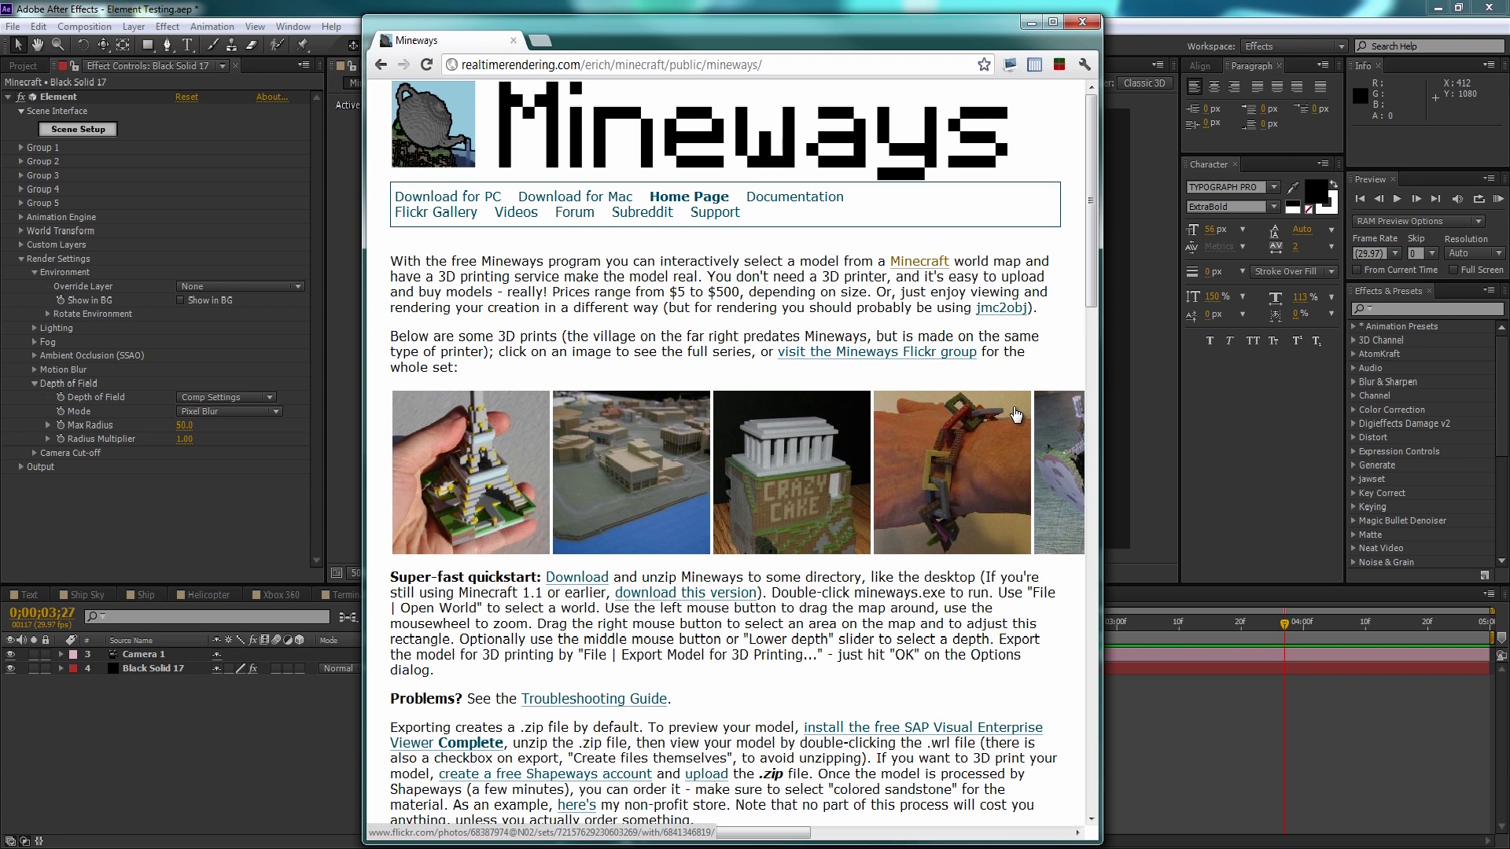
{"action": "left_click", "coordinate": [1033, 23]}
{"action": "scroll", "coordinate": [883, 628], "scroll_direction": "up", "scroll_amount": 2}
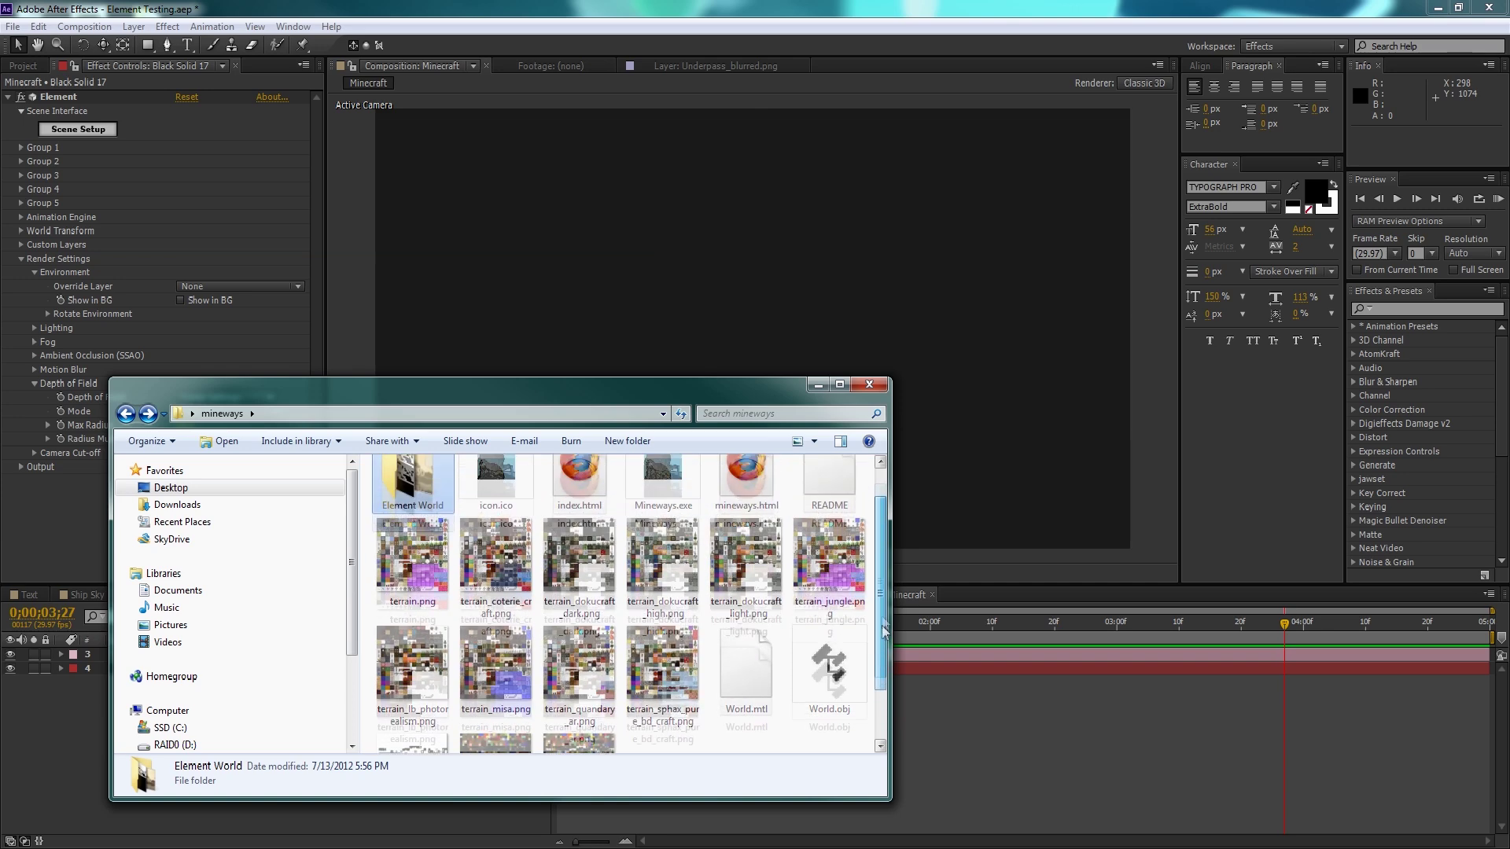
{"action": "double_click", "coordinate": [663, 499]}
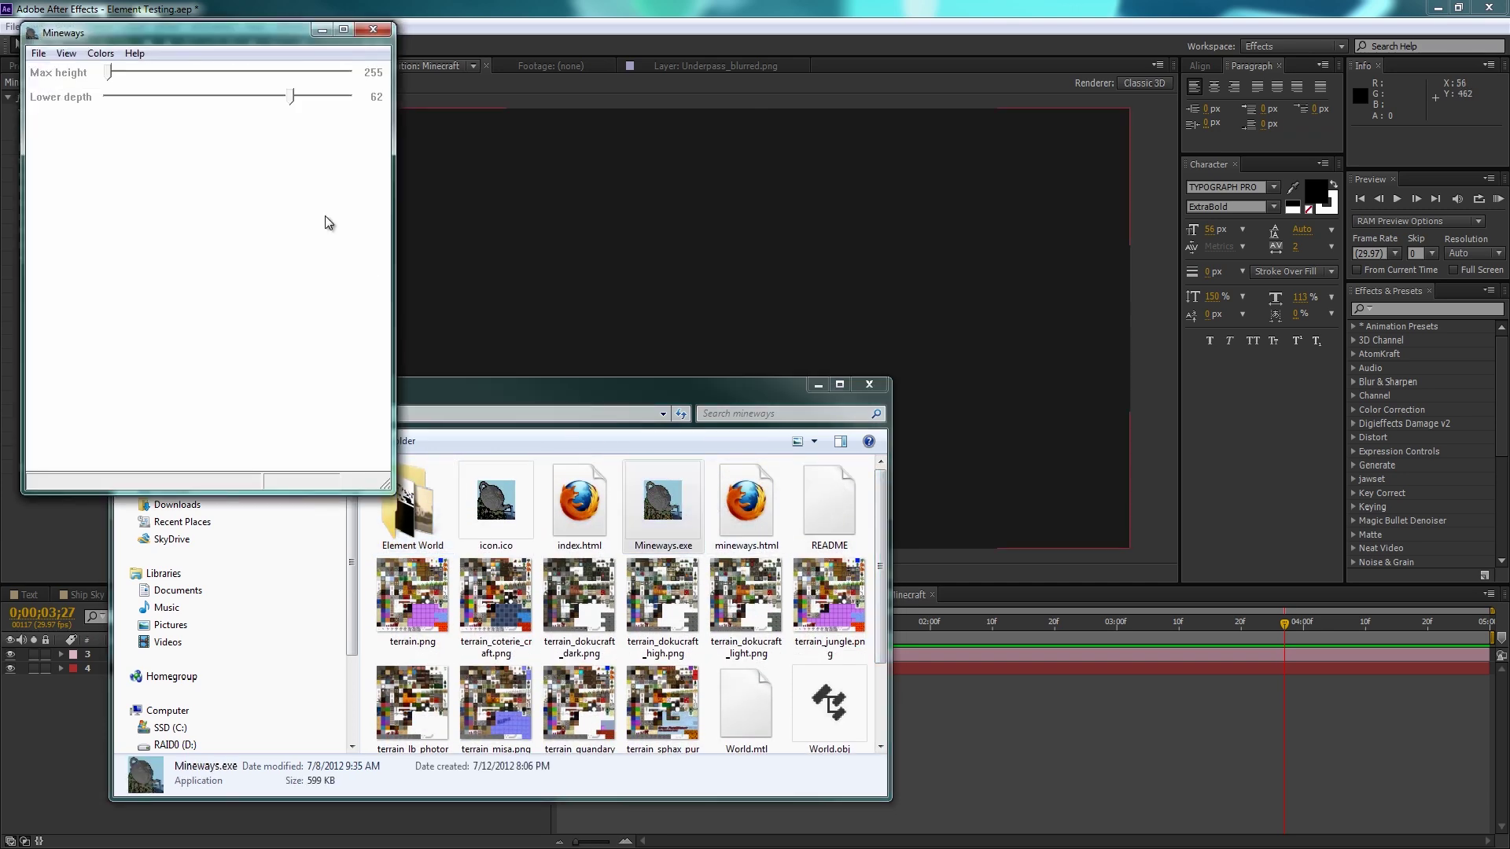
{"action": "left_click_drag", "start_coordinate": [219, 41], "coordinate": [816, 193]}
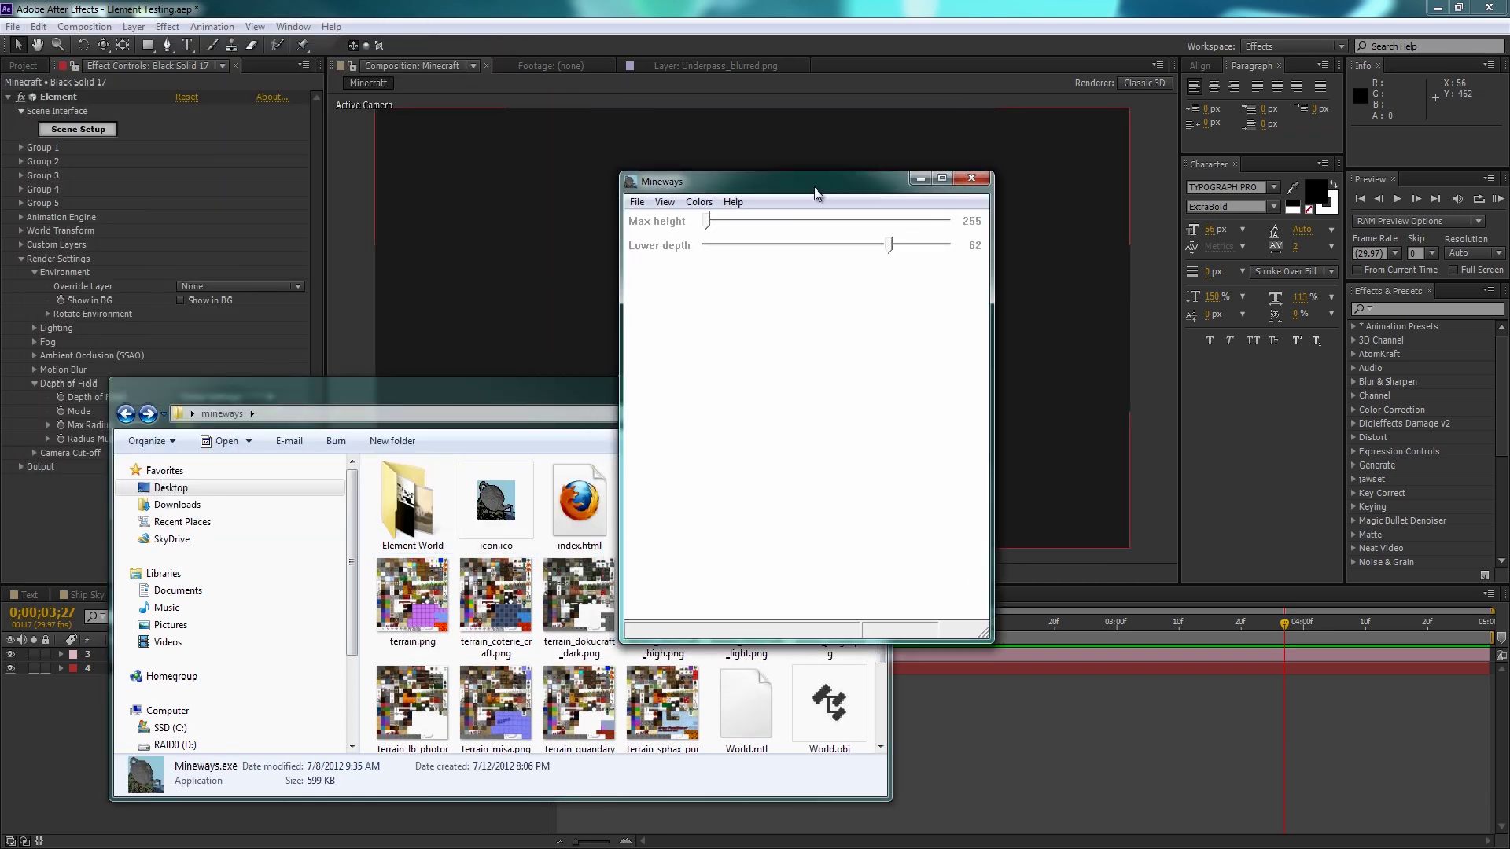
Step: Open the EpicHouse world in Mineways
{"action": "left_click", "coordinate": [636, 202]}
{"action": "mouse_move", "coordinate": [659, 222]}
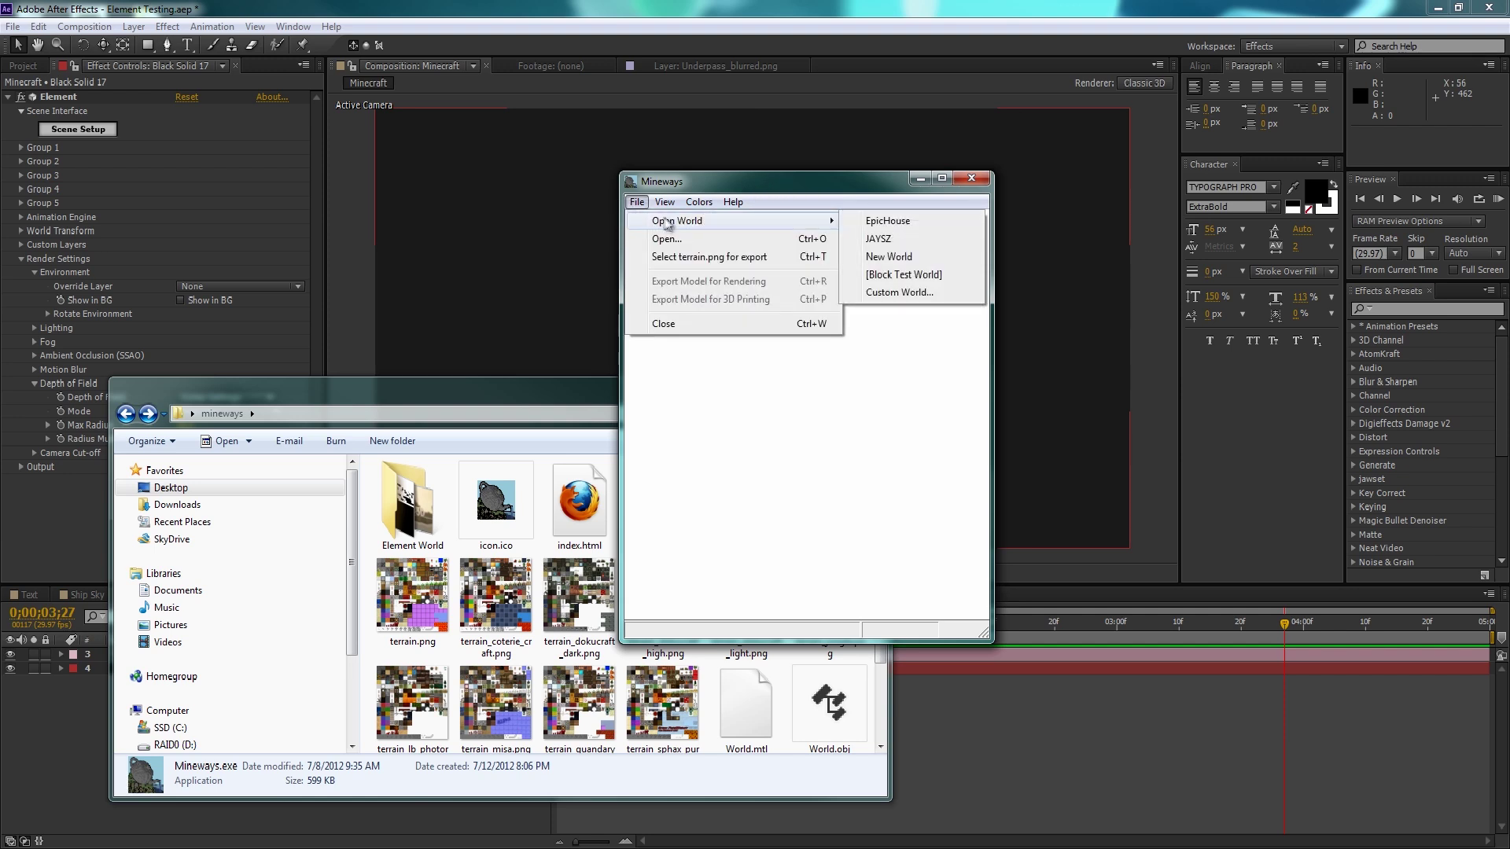
{"action": "left_click", "coordinate": [880, 224]}
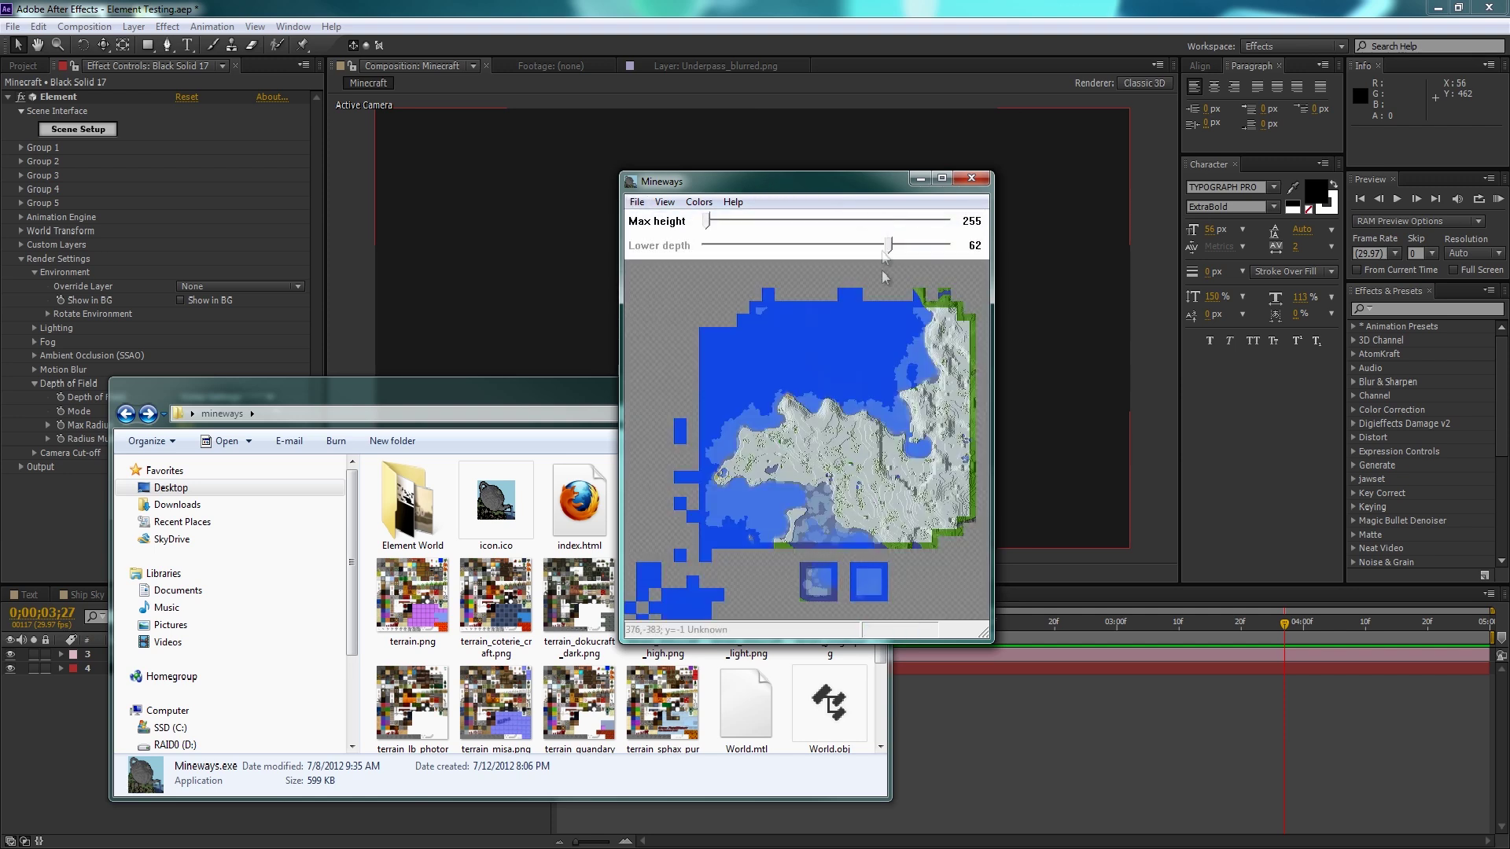
{"action": "left_click_drag", "start_coordinate": [877, 430], "coordinate": [874, 431]}
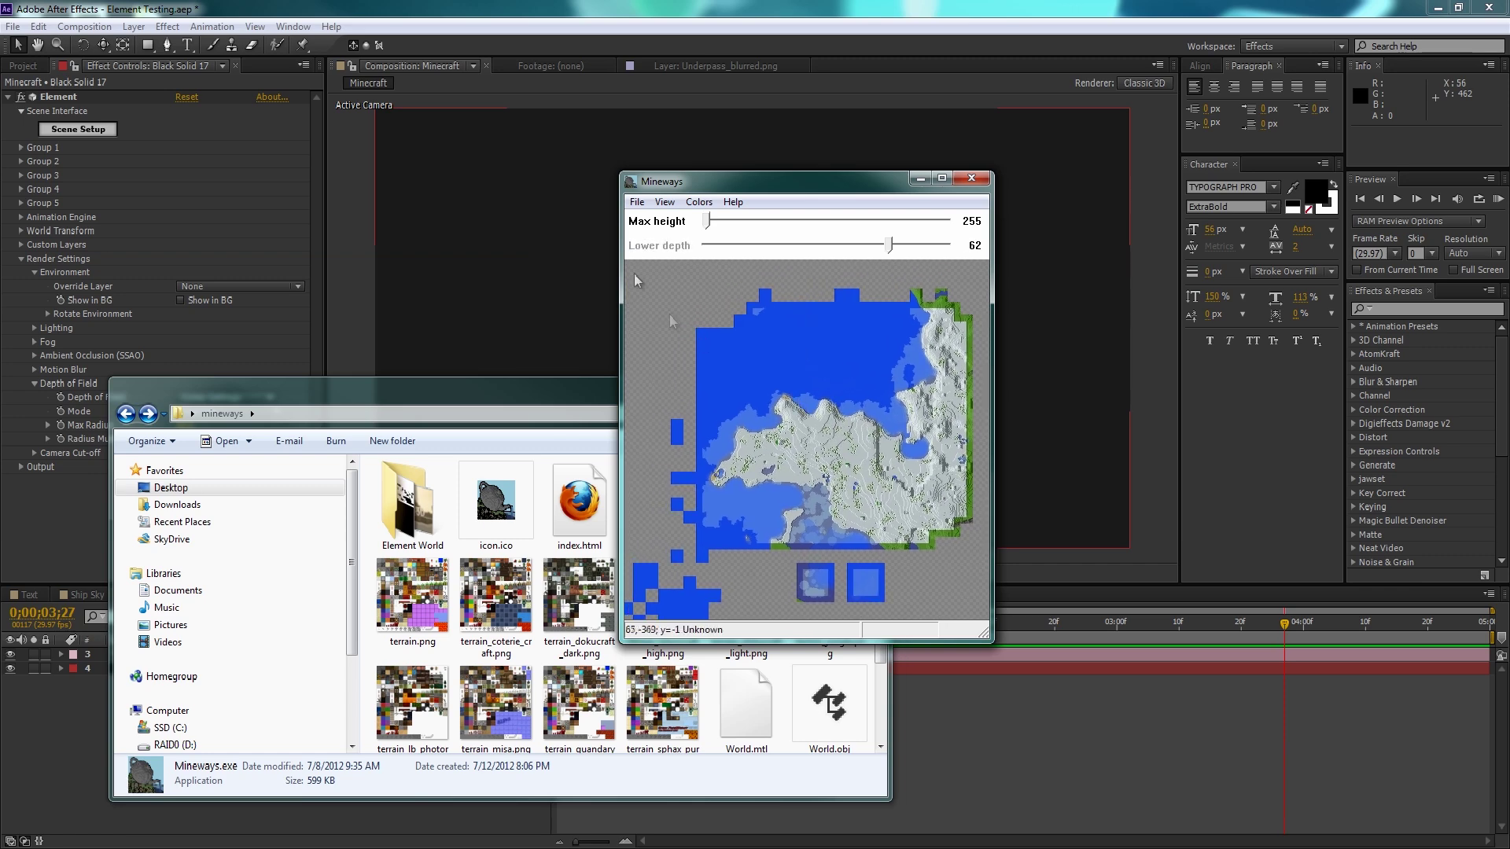
{"action": "left_click", "coordinate": [637, 203]}
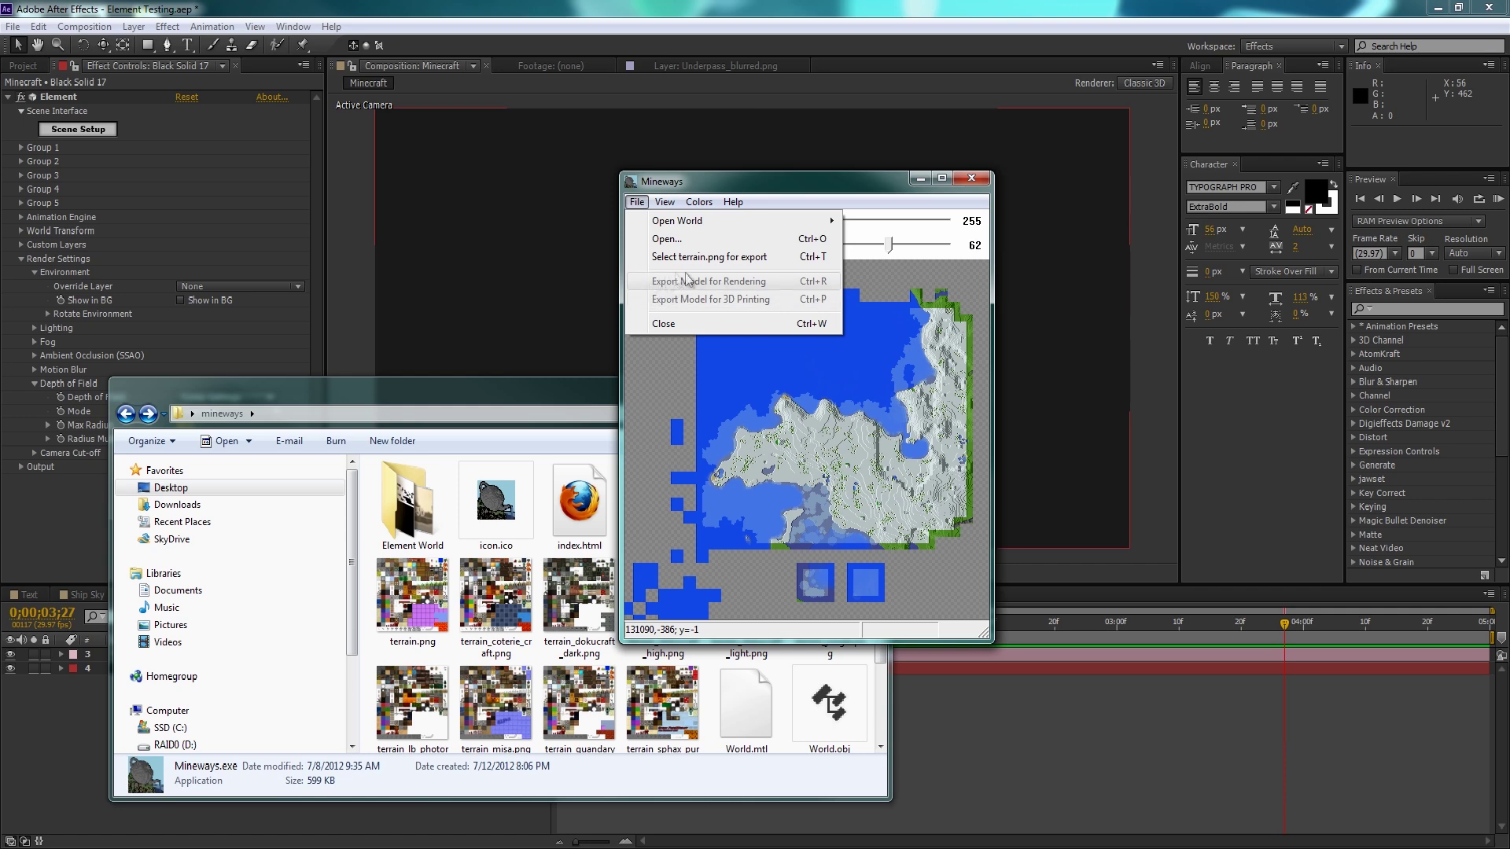
{"action": "left_click", "coordinate": [849, 397]}
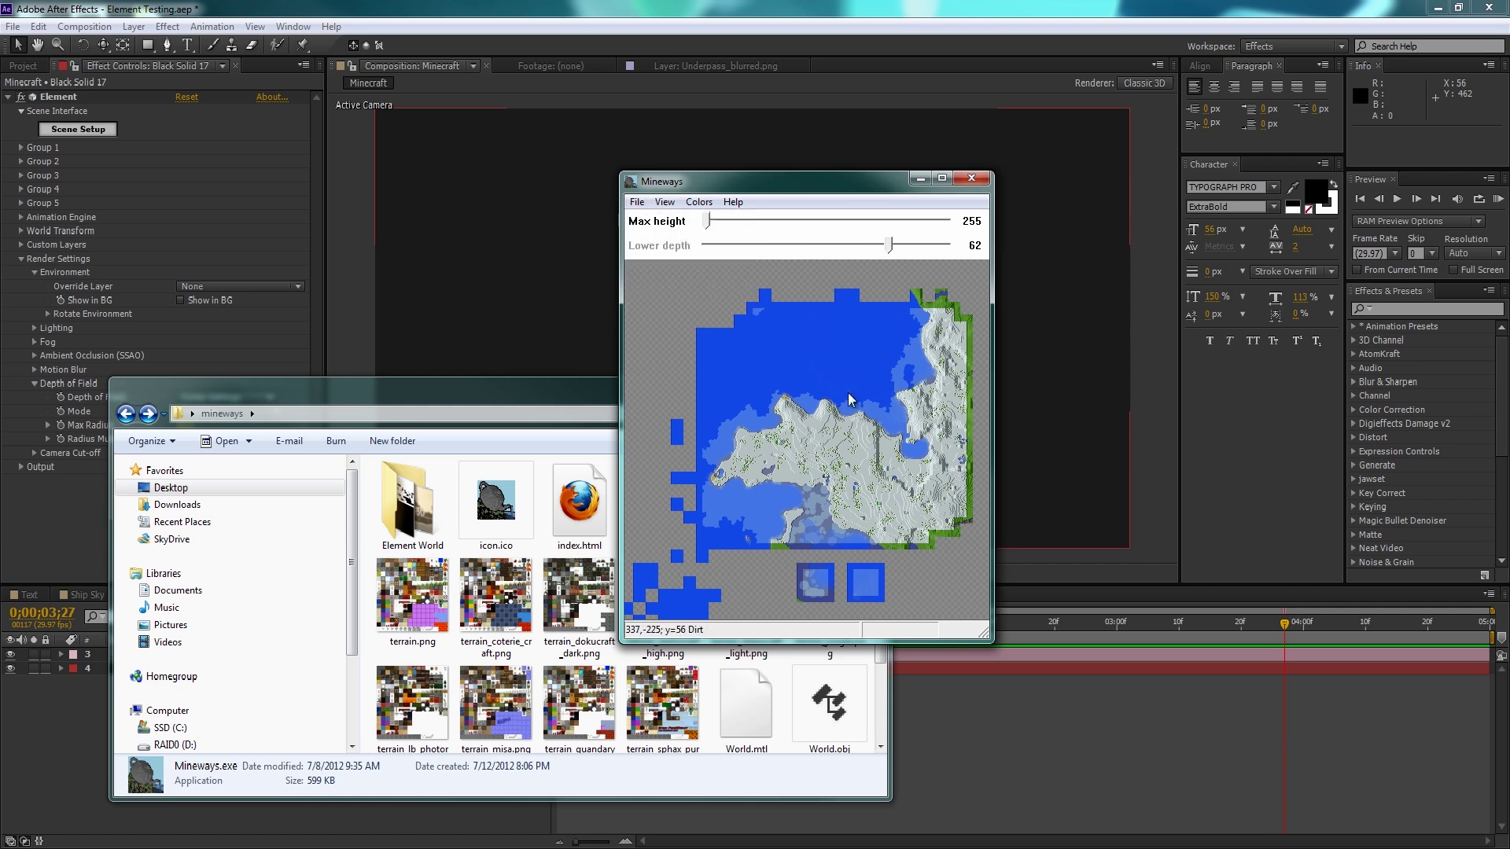
Step: Select a map area of about 100 by 80 blocks over the snowy coastal hills and lower its depth to 26
{"action": "scroll", "coordinate": [849, 397], "scroll_direction": "up", "scroll_amount": 3}
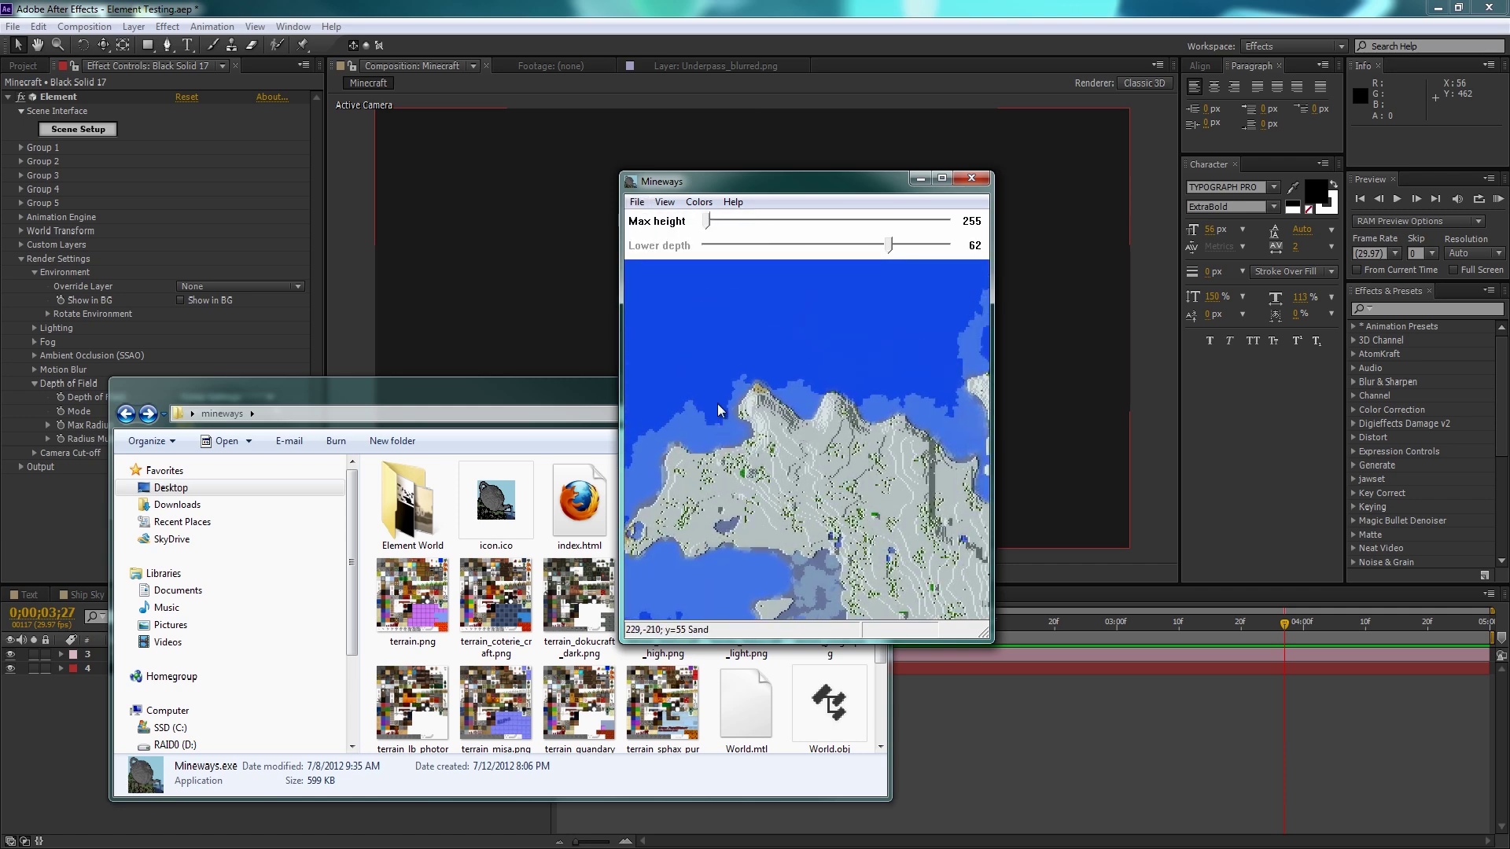
{"action": "left_click_drag", "start_coordinate": [705, 355], "coordinate": [851, 476]}
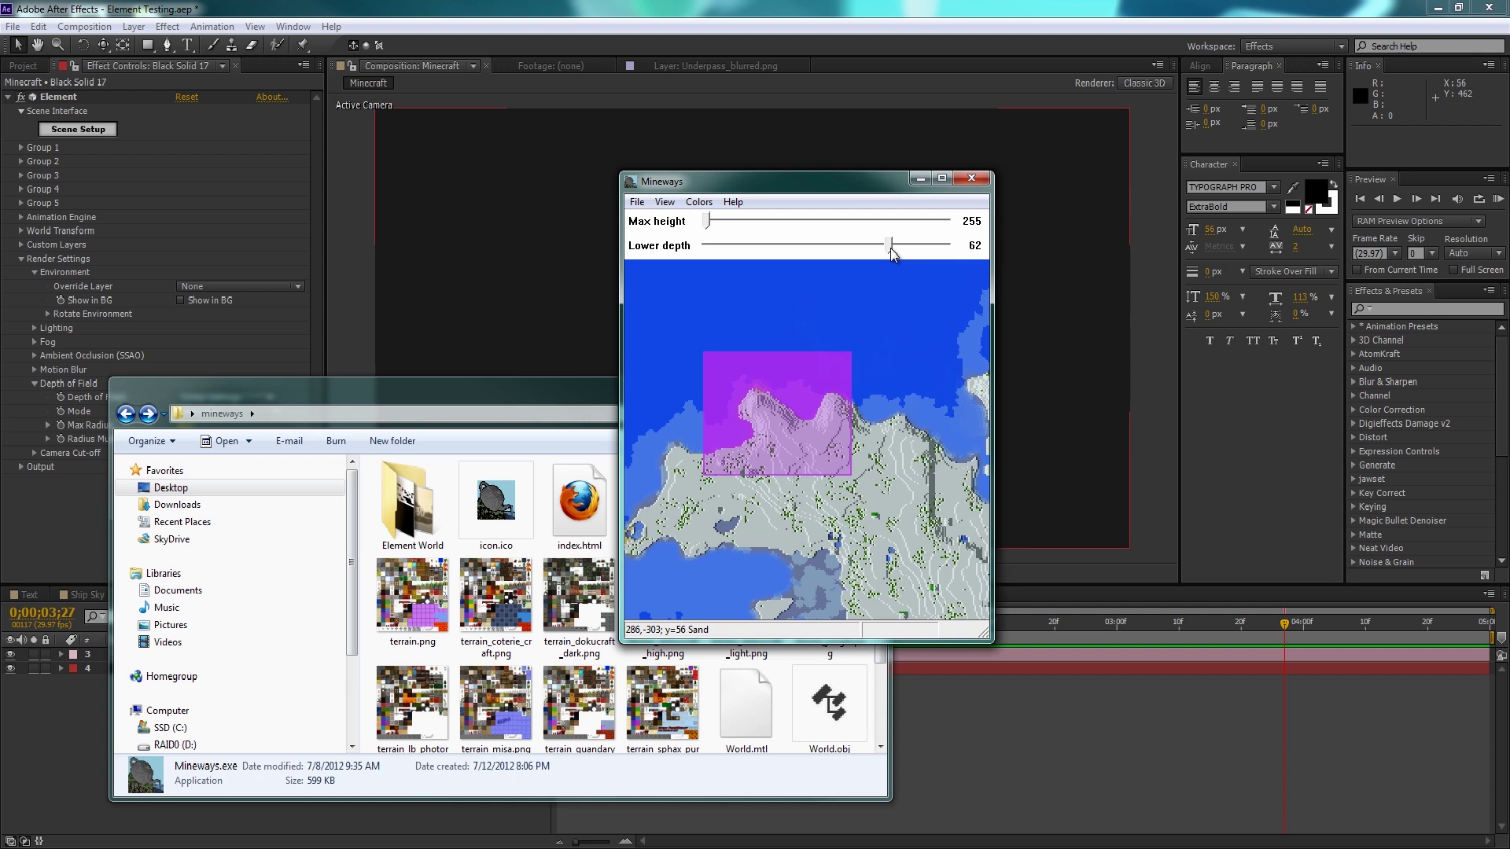
{"action": "left_click_drag", "start_coordinate": [892, 250], "coordinate": [925, 251]}
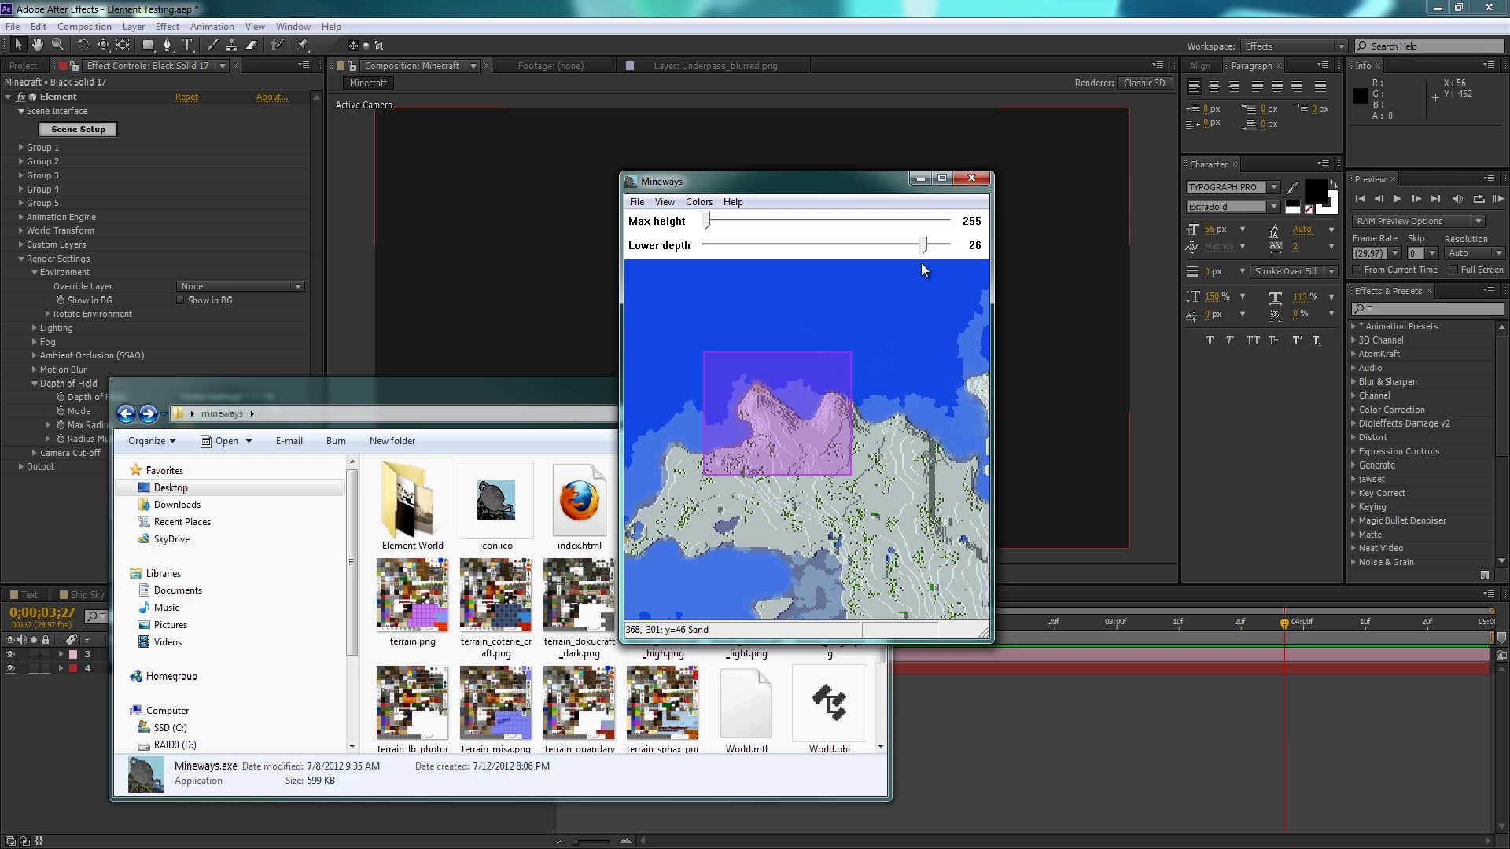
Step: Choose terrain_dokucraft_dark.png as the terrain texture for the export
{"action": "left_click", "coordinate": [637, 202]}
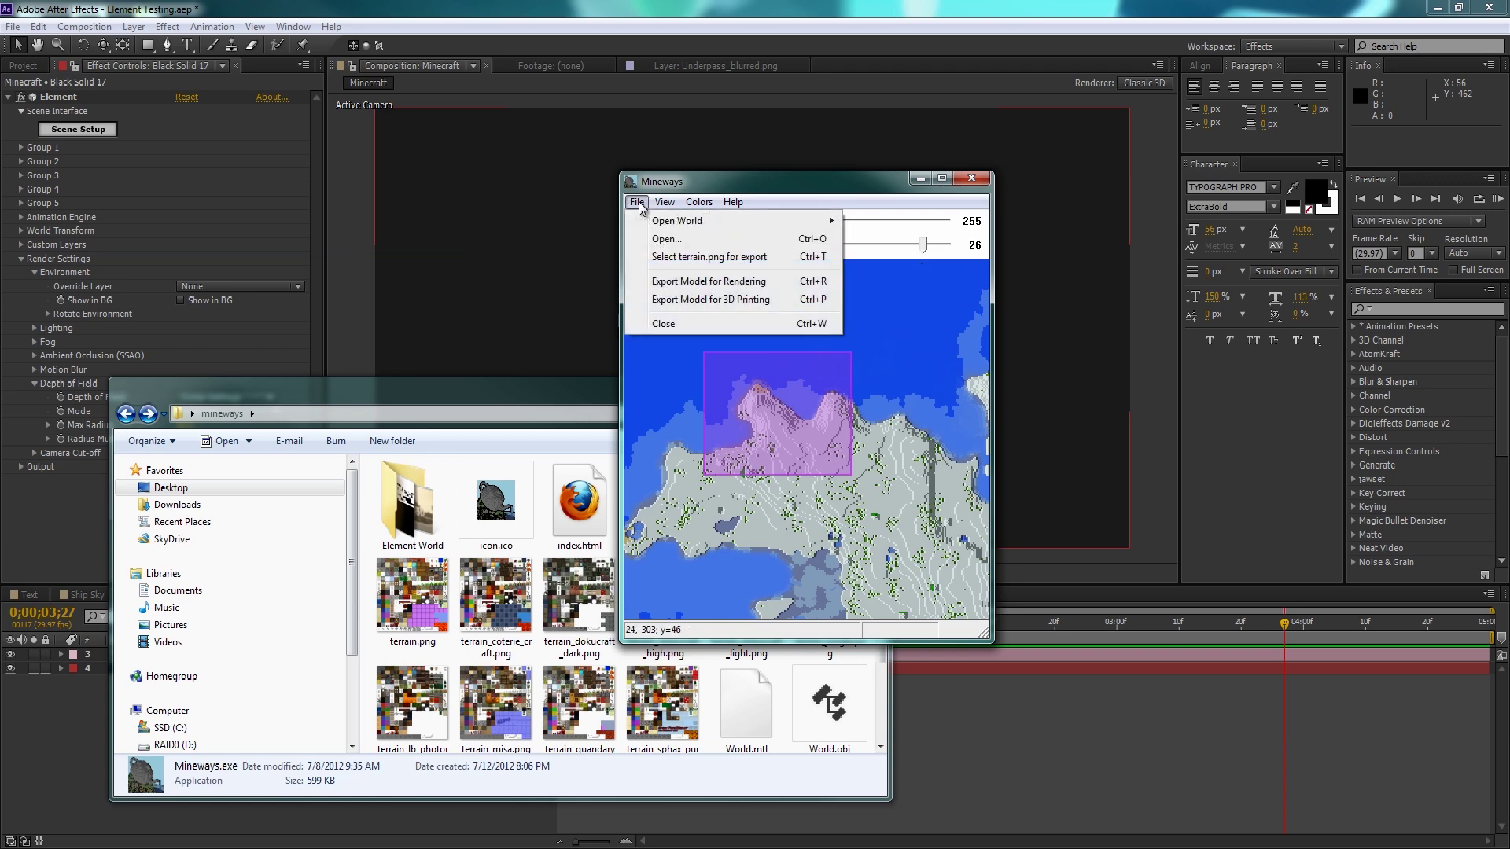
{"action": "left_click", "coordinate": [673, 257]}
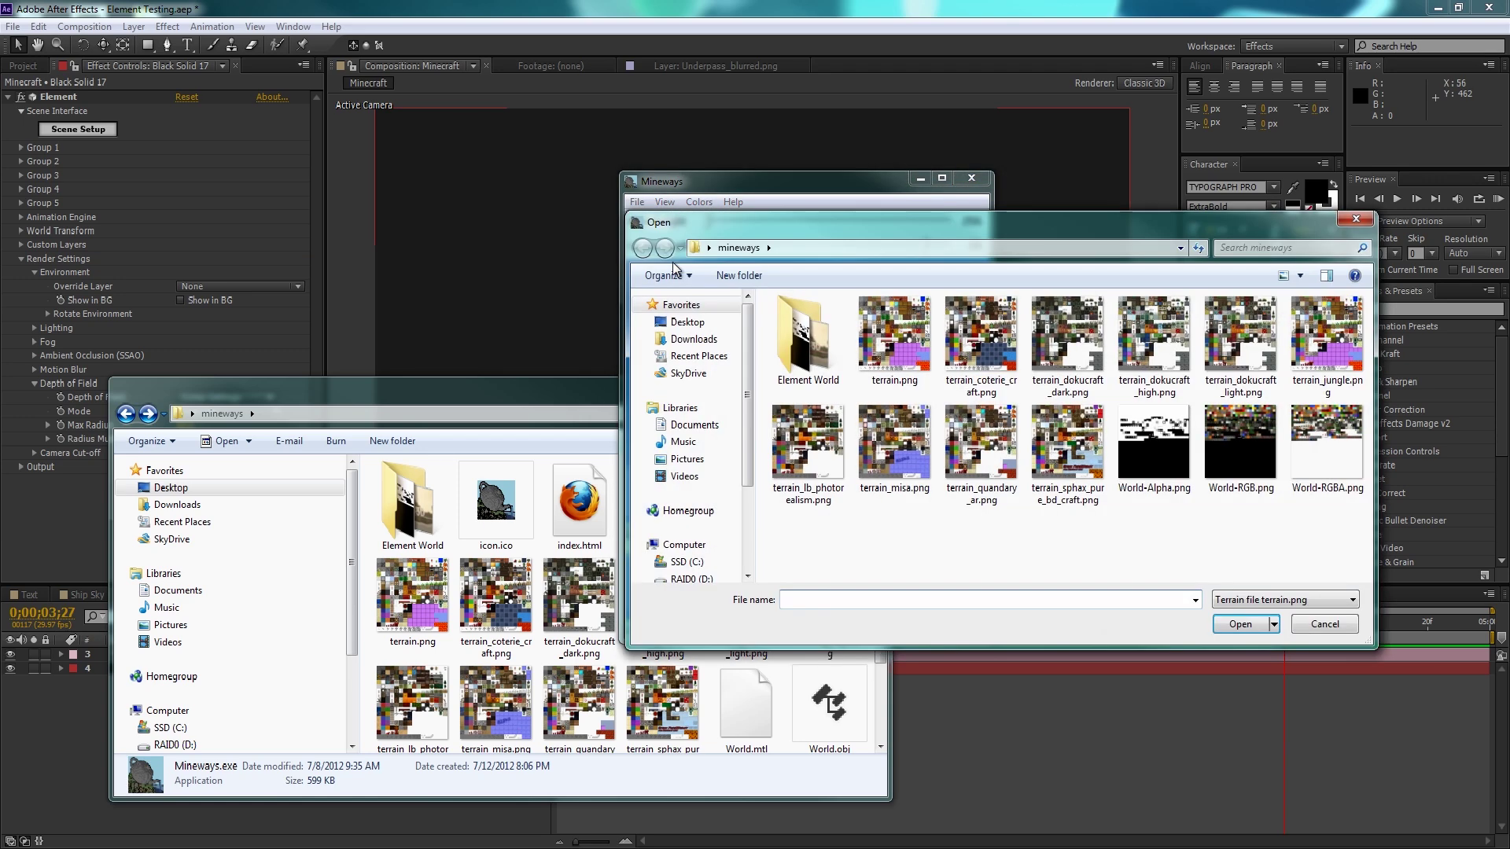
{"action": "left_click", "coordinate": [1077, 327]}
{"action": "left_click", "coordinate": [1240, 625]}
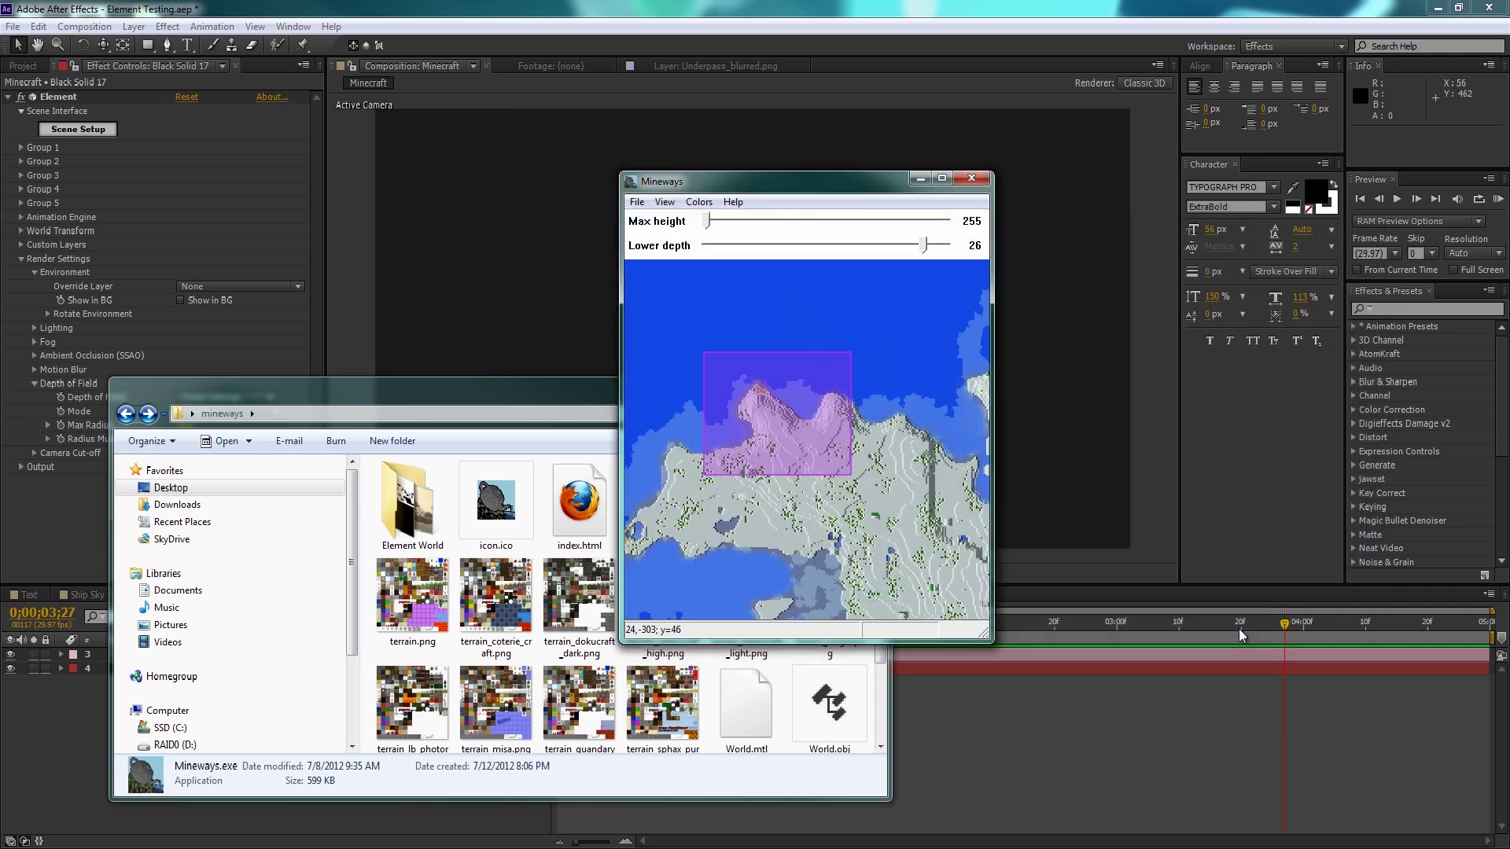
Step: Export the selected area for rendering as World.obj in the mineways folder, accepting the default options with full color texture patterns
{"action": "left_click", "coordinate": [647, 209]}
{"action": "left_click", "coordinate": [695, 286]}
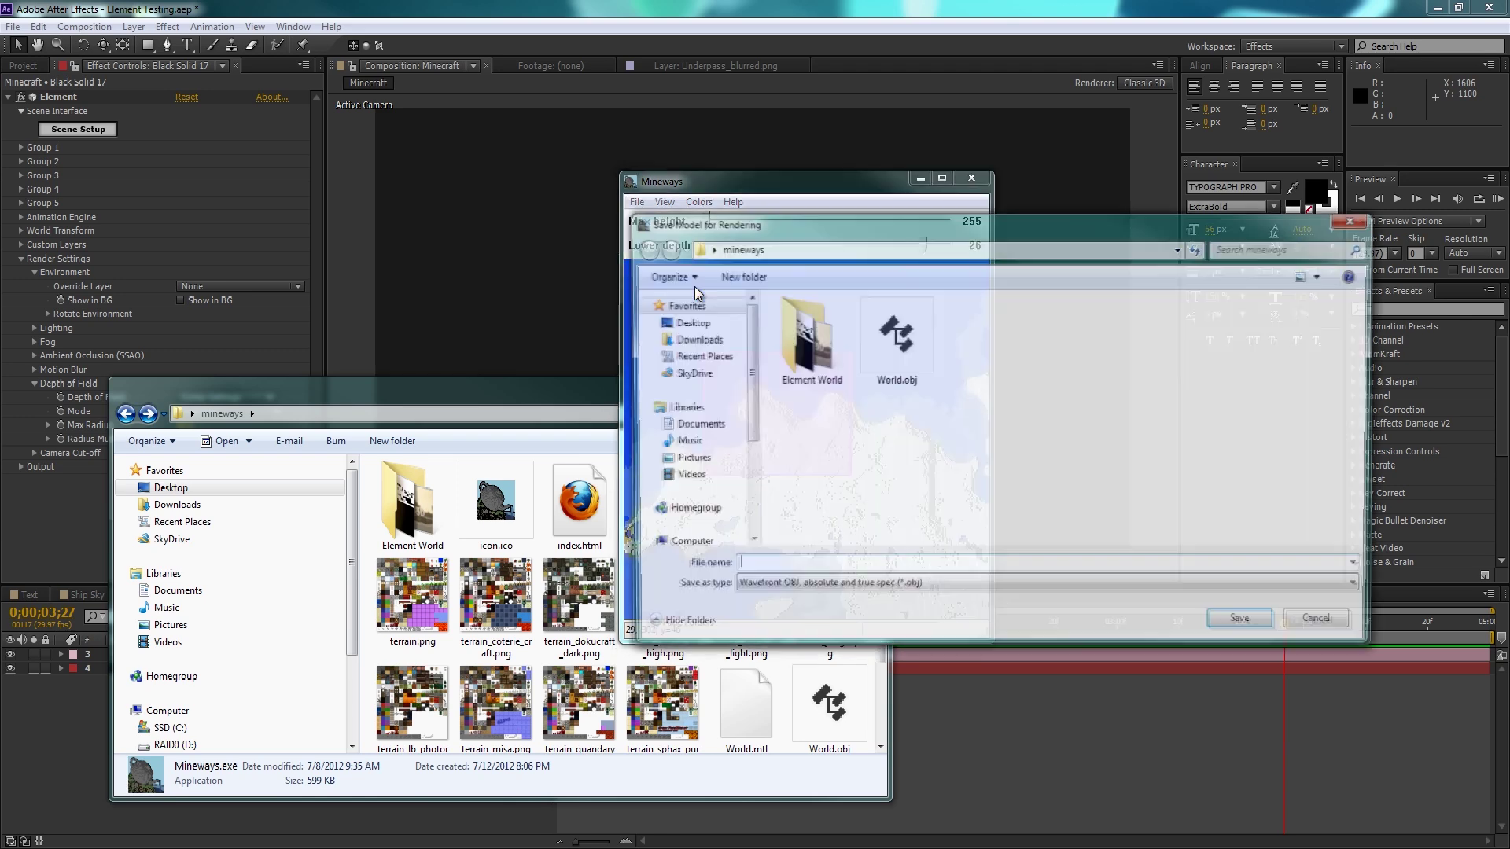
{"action": "left_click", "coordinate": [895, 338]}
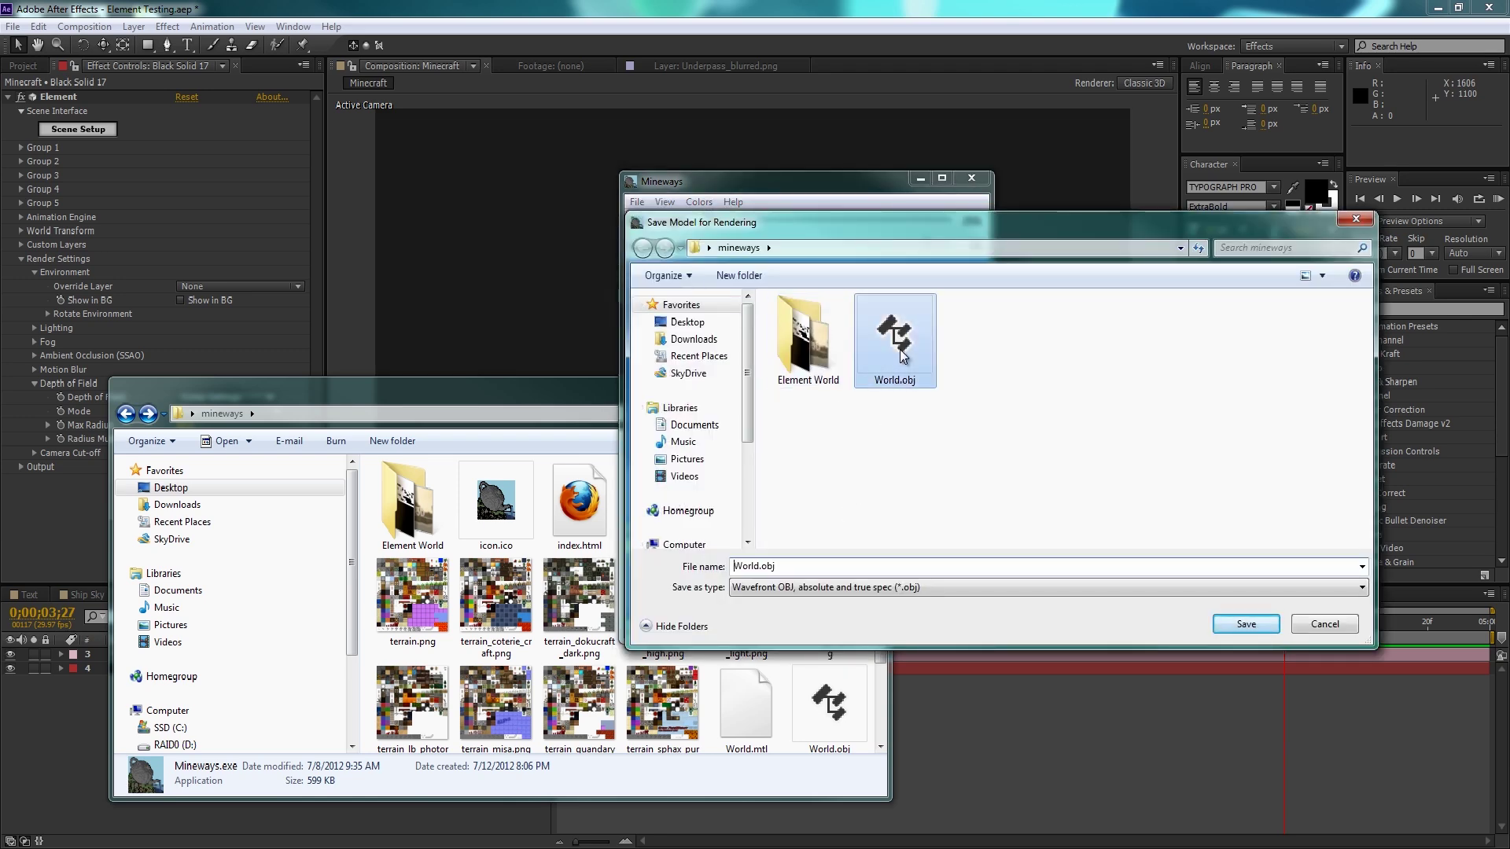
{"action": "left_click", "coordinate": [1237, 621]}
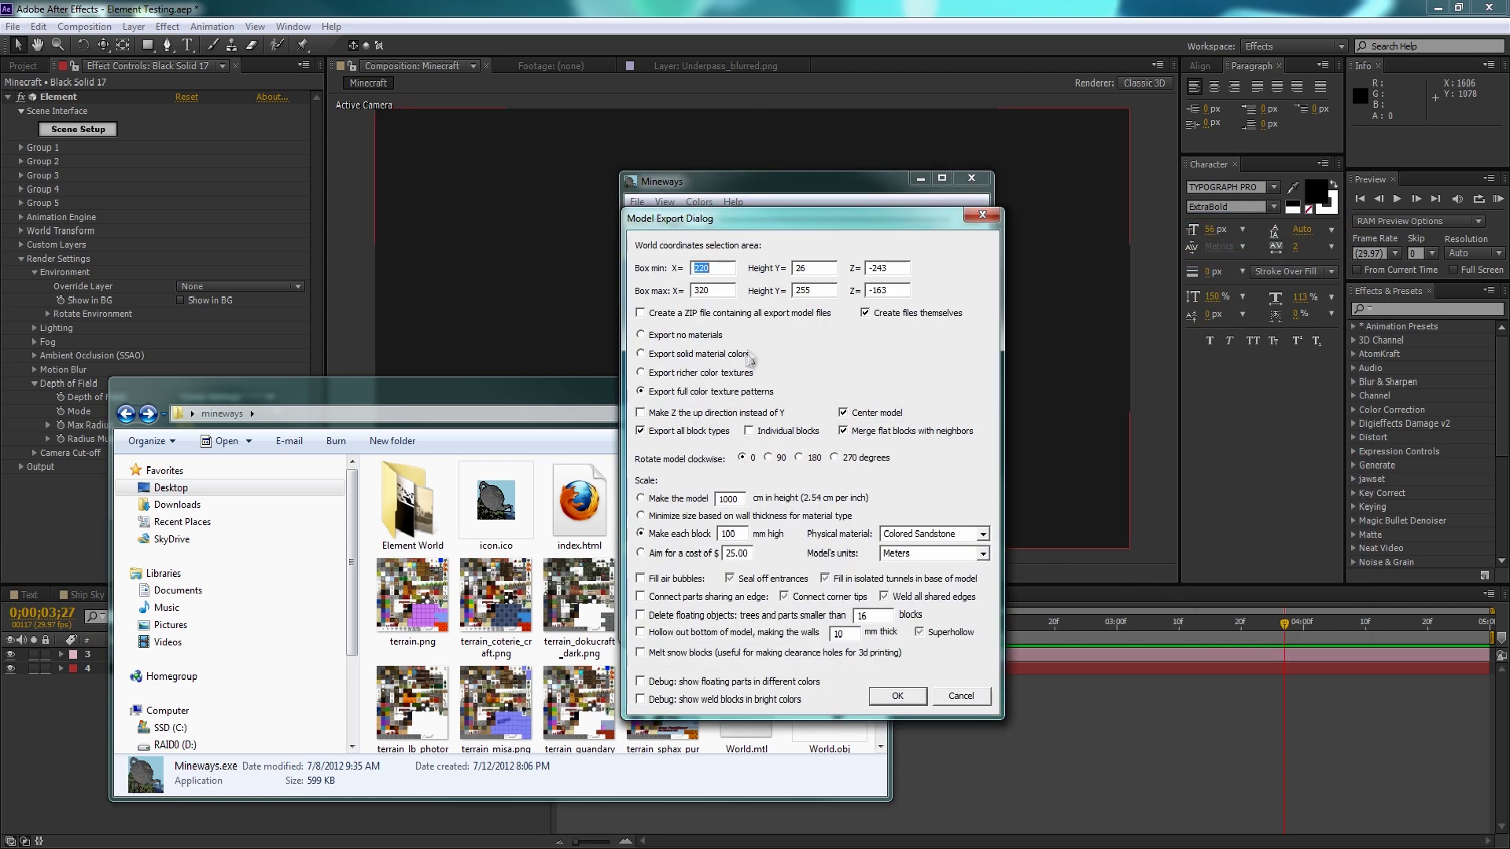
{"action": "left_click", "coordinate": [894, 695]}
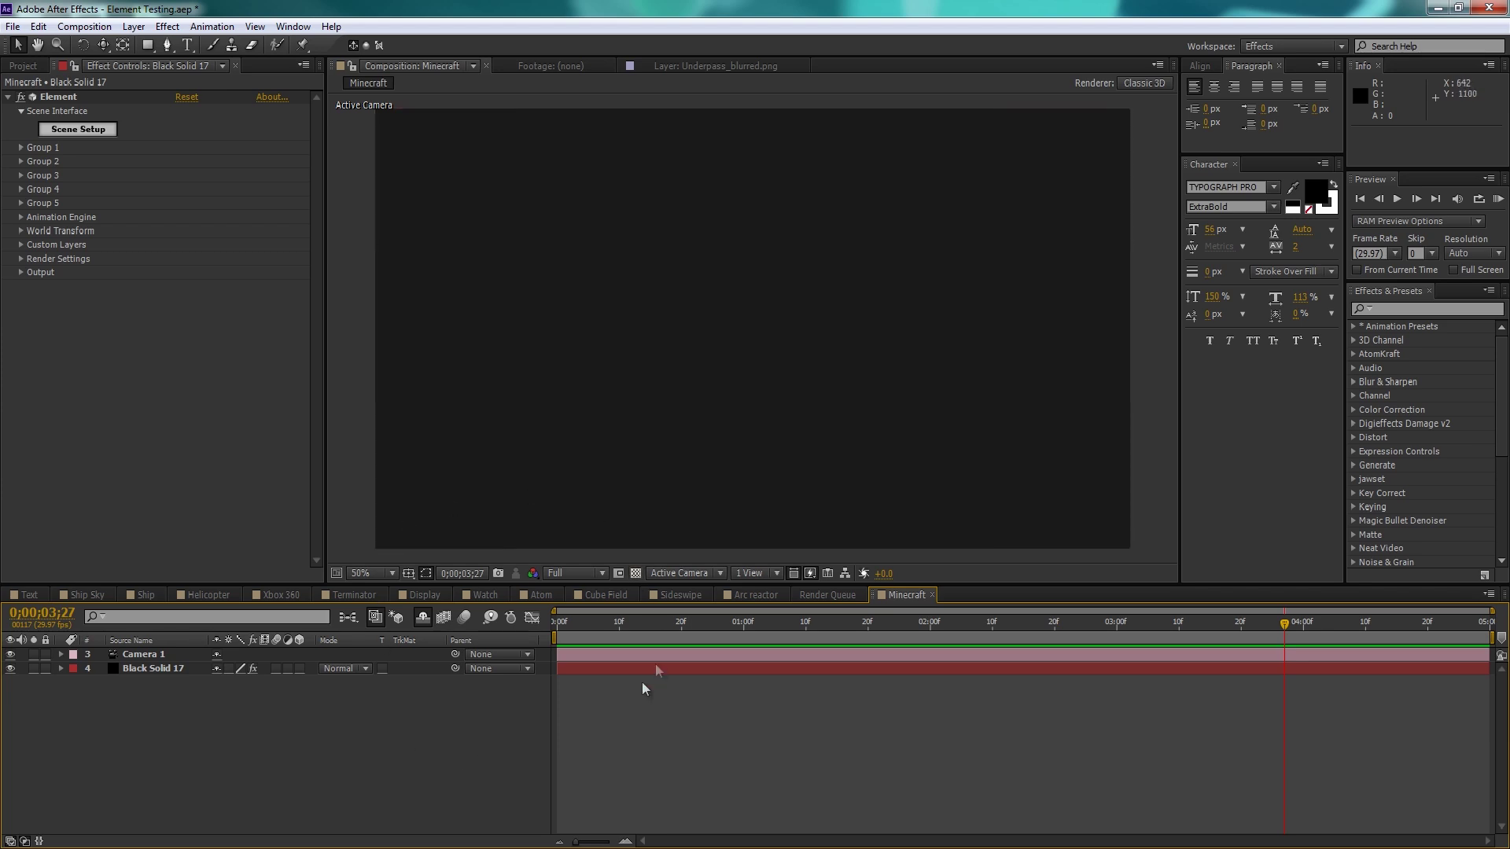
Step: In After Effects, open the Element scene setup of Black Solid 17 and import World.obj from the mineways folder
{"action": "left_click", "coordinate": [191, 673]}
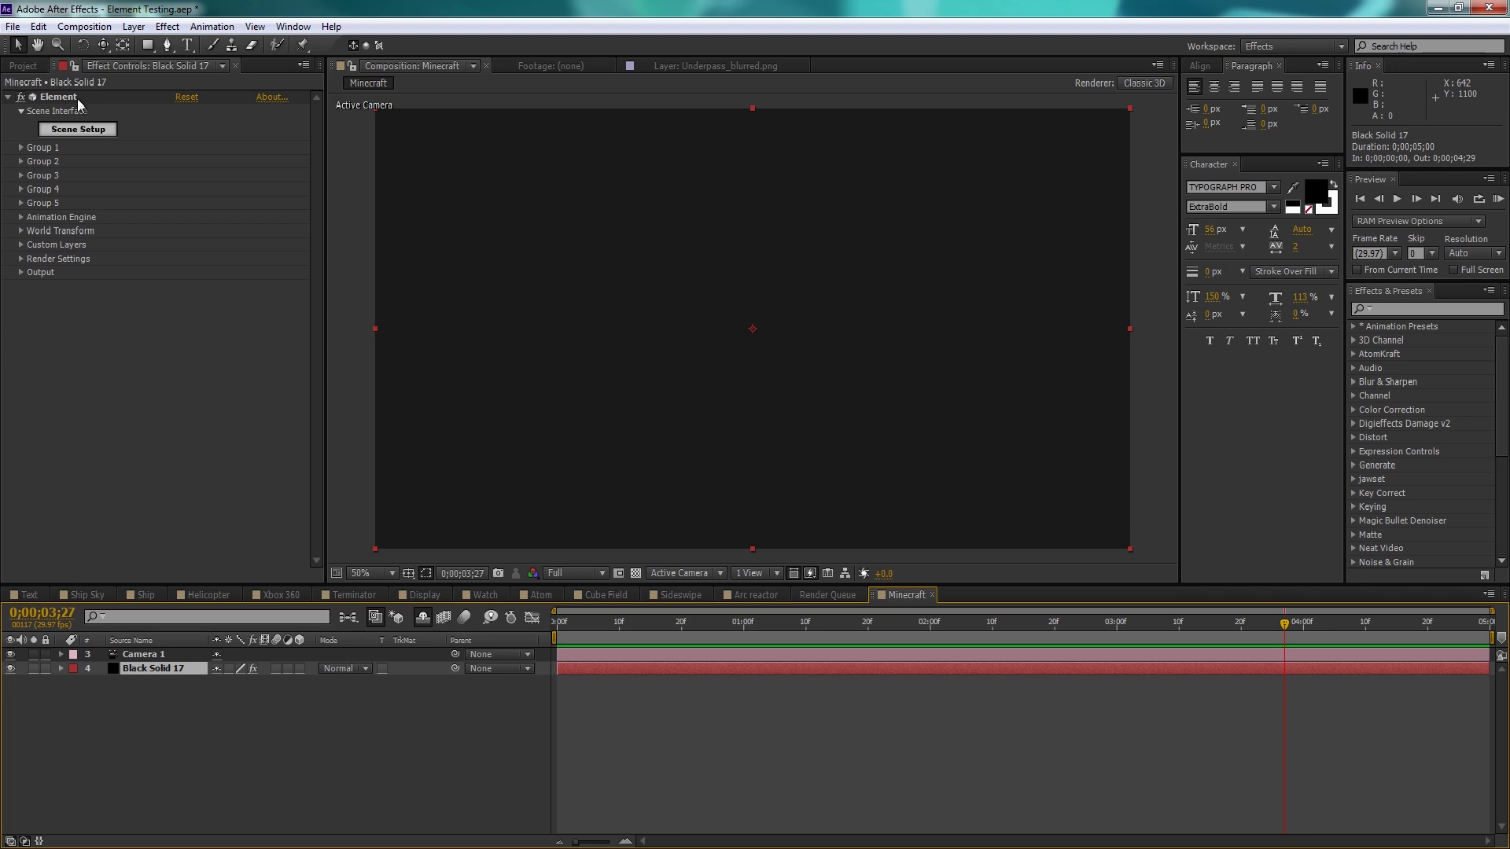
{"action": "left_click", "coordinate": [81, 131]}
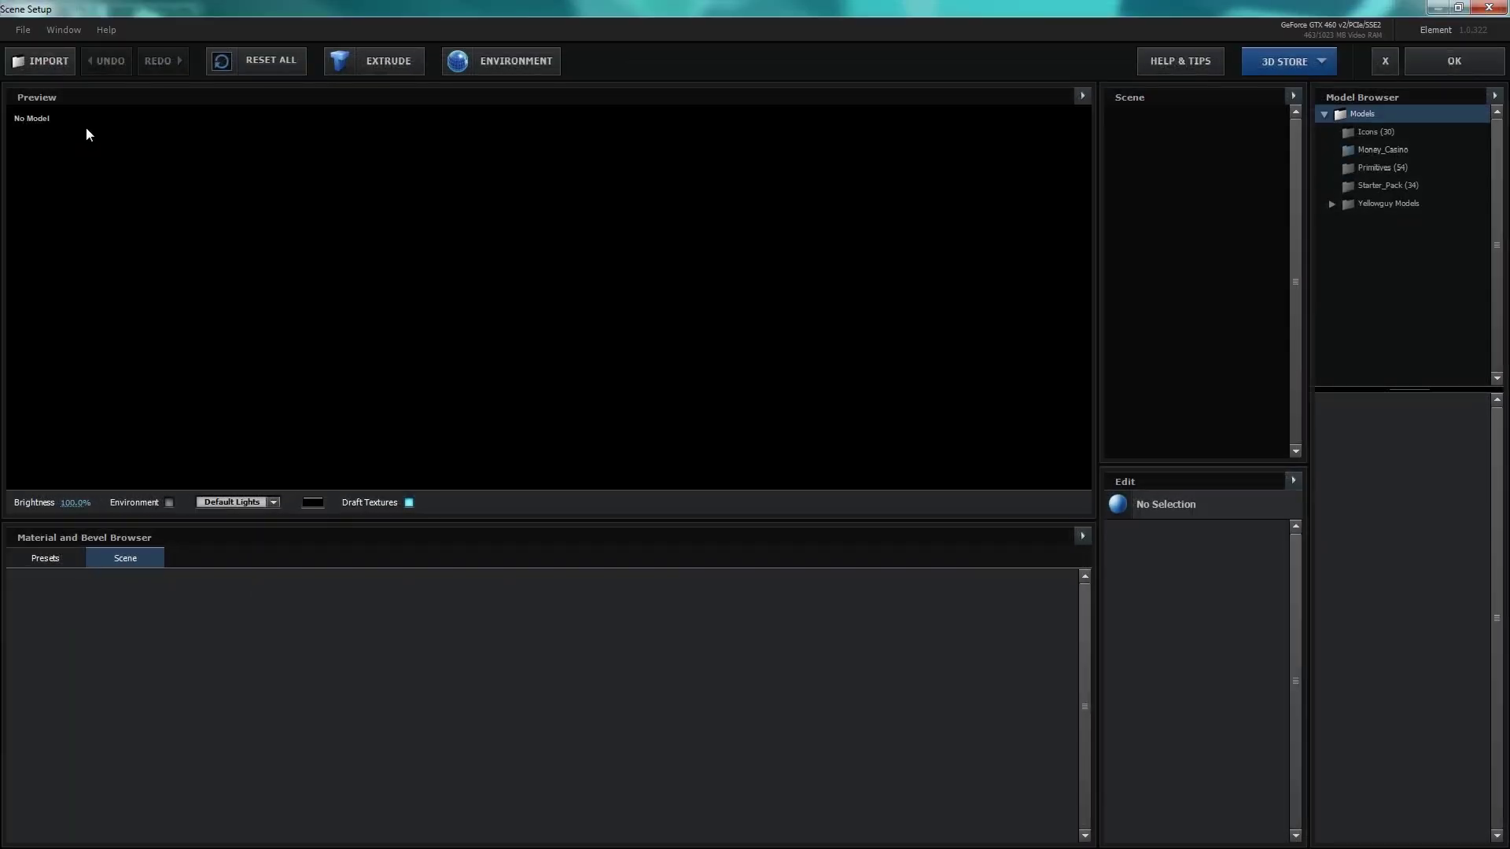
{"action": "left_click", "coordinate": [53, 62]}
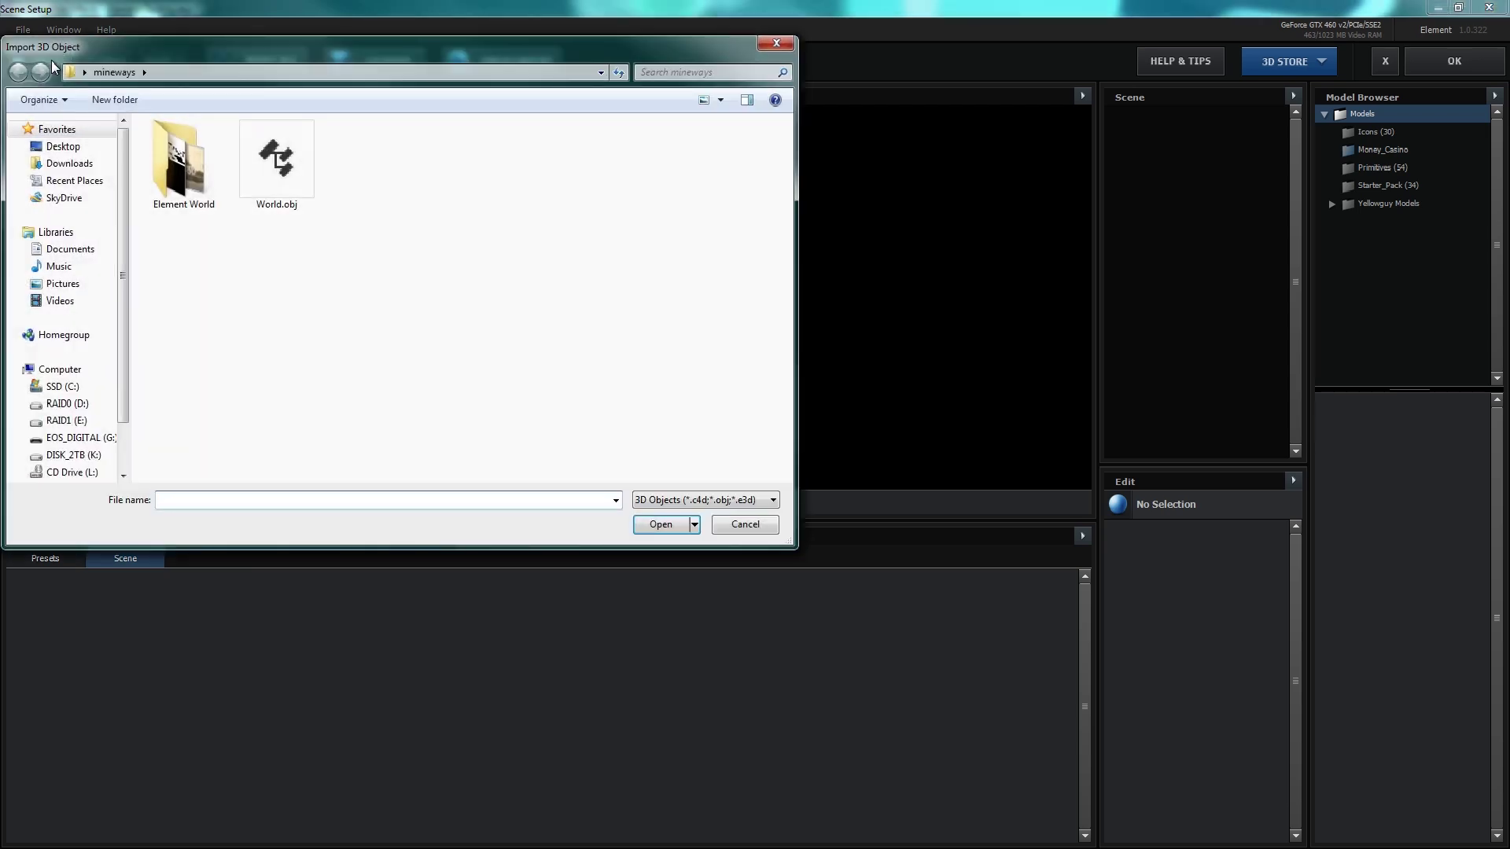
{"action": "left_click", "coordinate": [288, 178]}
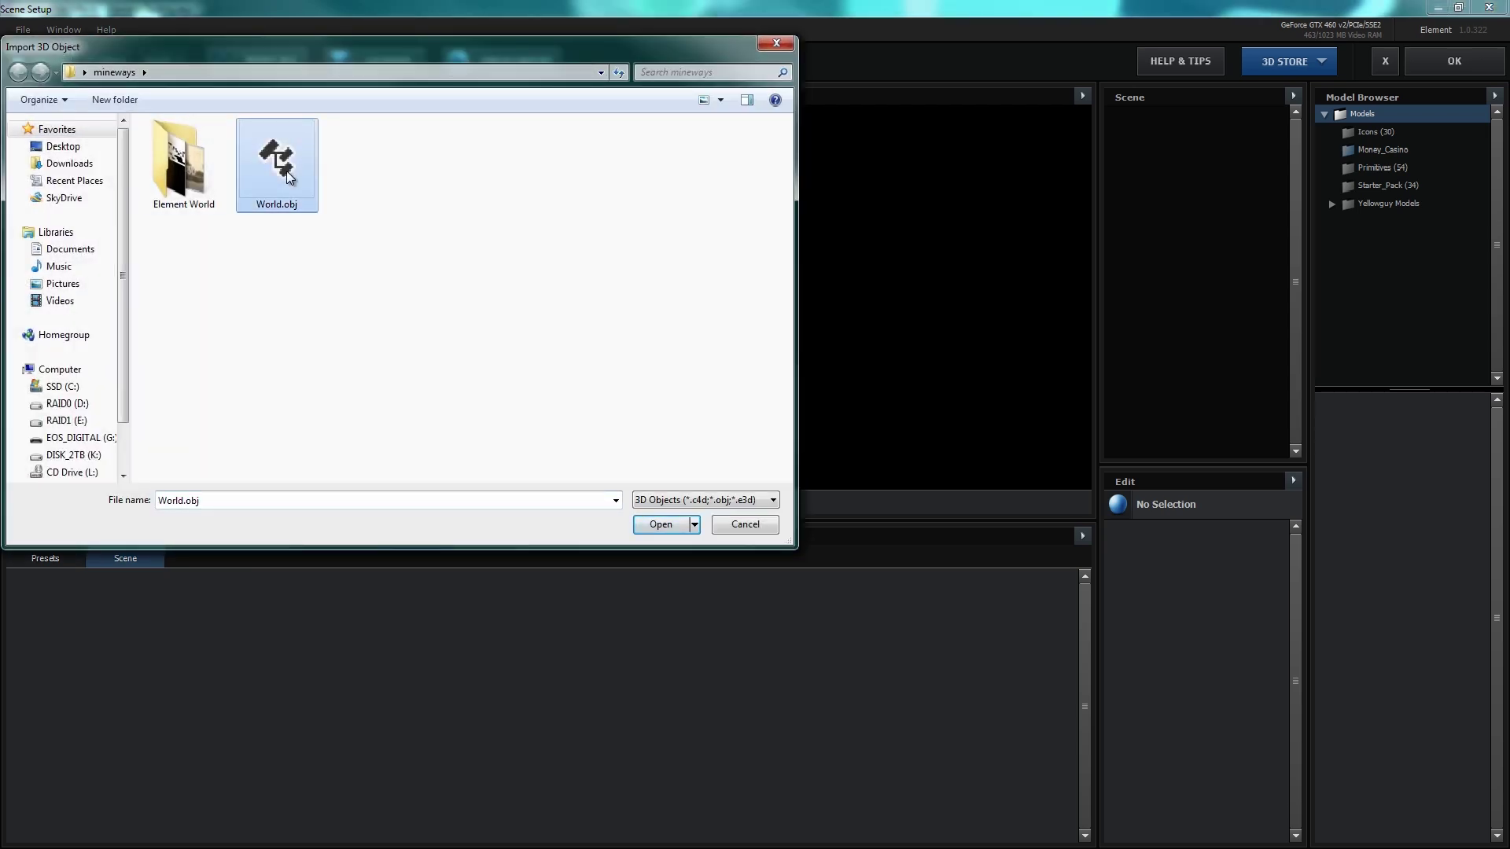
{"action": "left_click", "coordinate": [672, 525]}
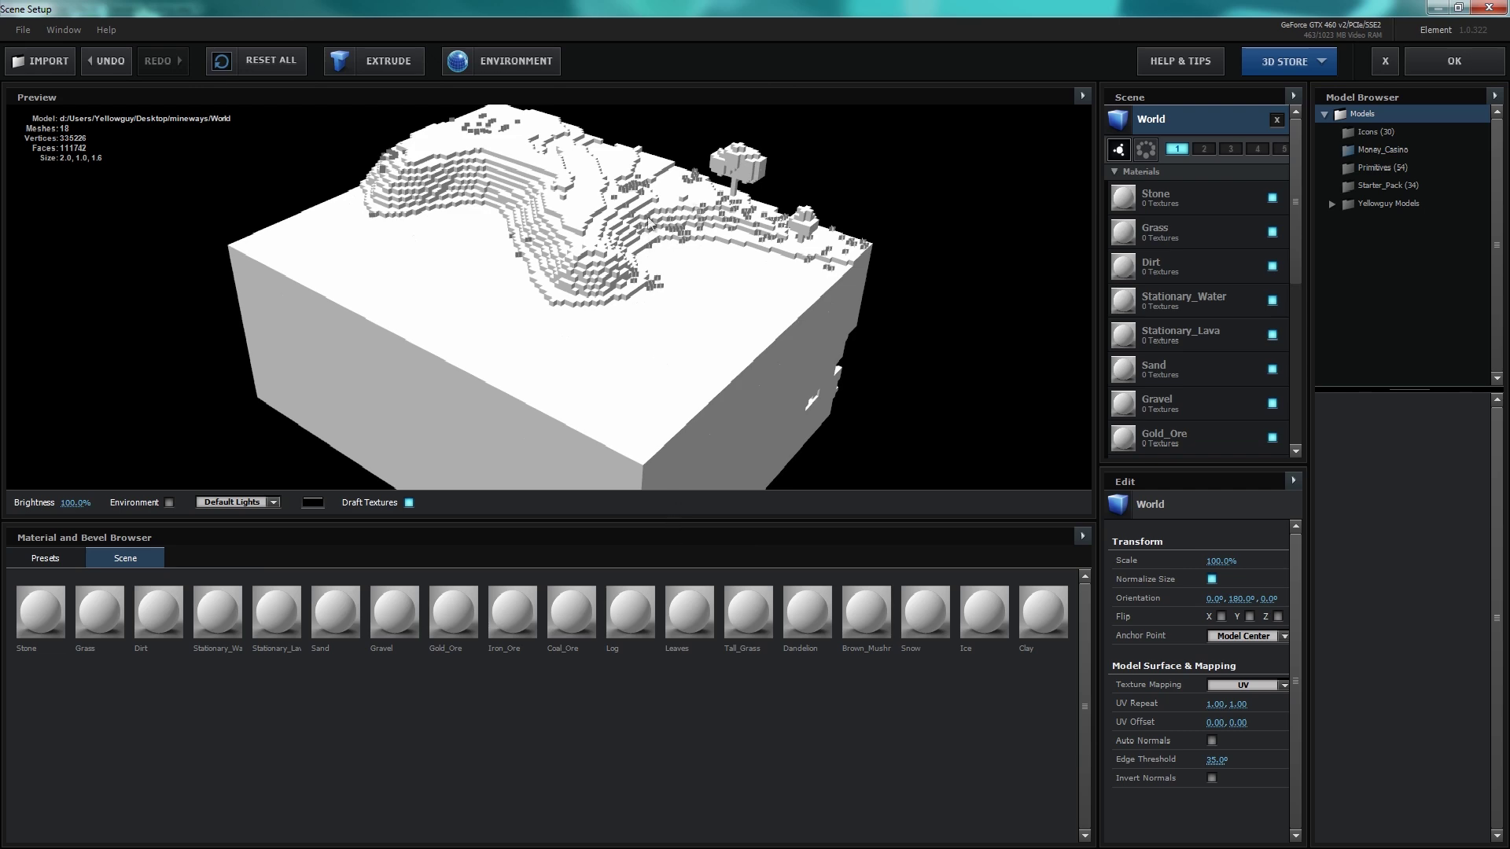
Step: Assign World-RGB.png from the mineways folder as the diffuse texture of the Stone material
{"action": "left_click_drag", "start_coordinate": [751, 285], "coordinate": [1034, 273]}
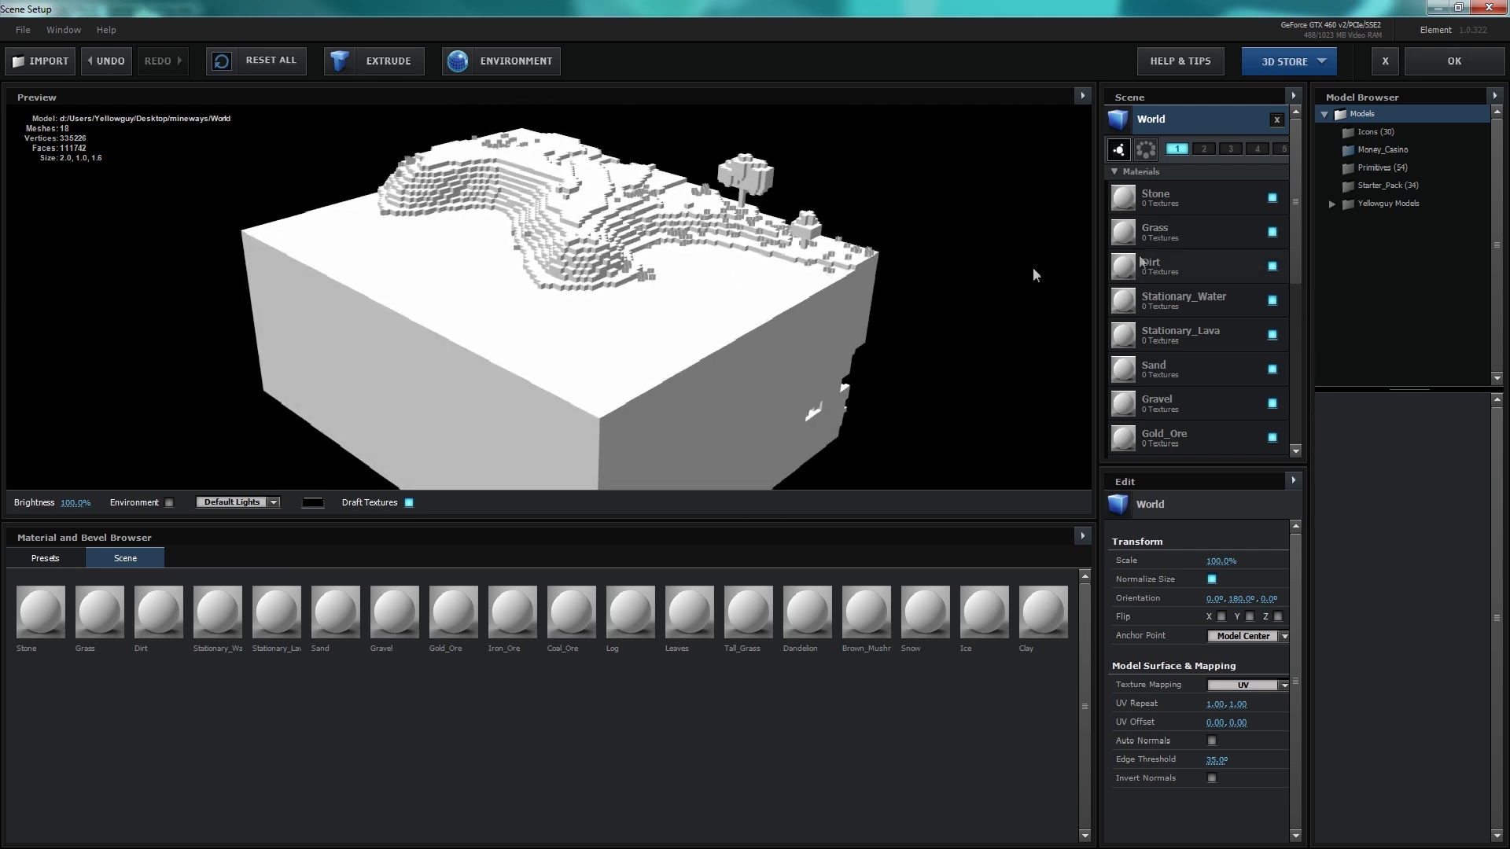
{"action": "left_click", "coordinate": [1163, 200]}
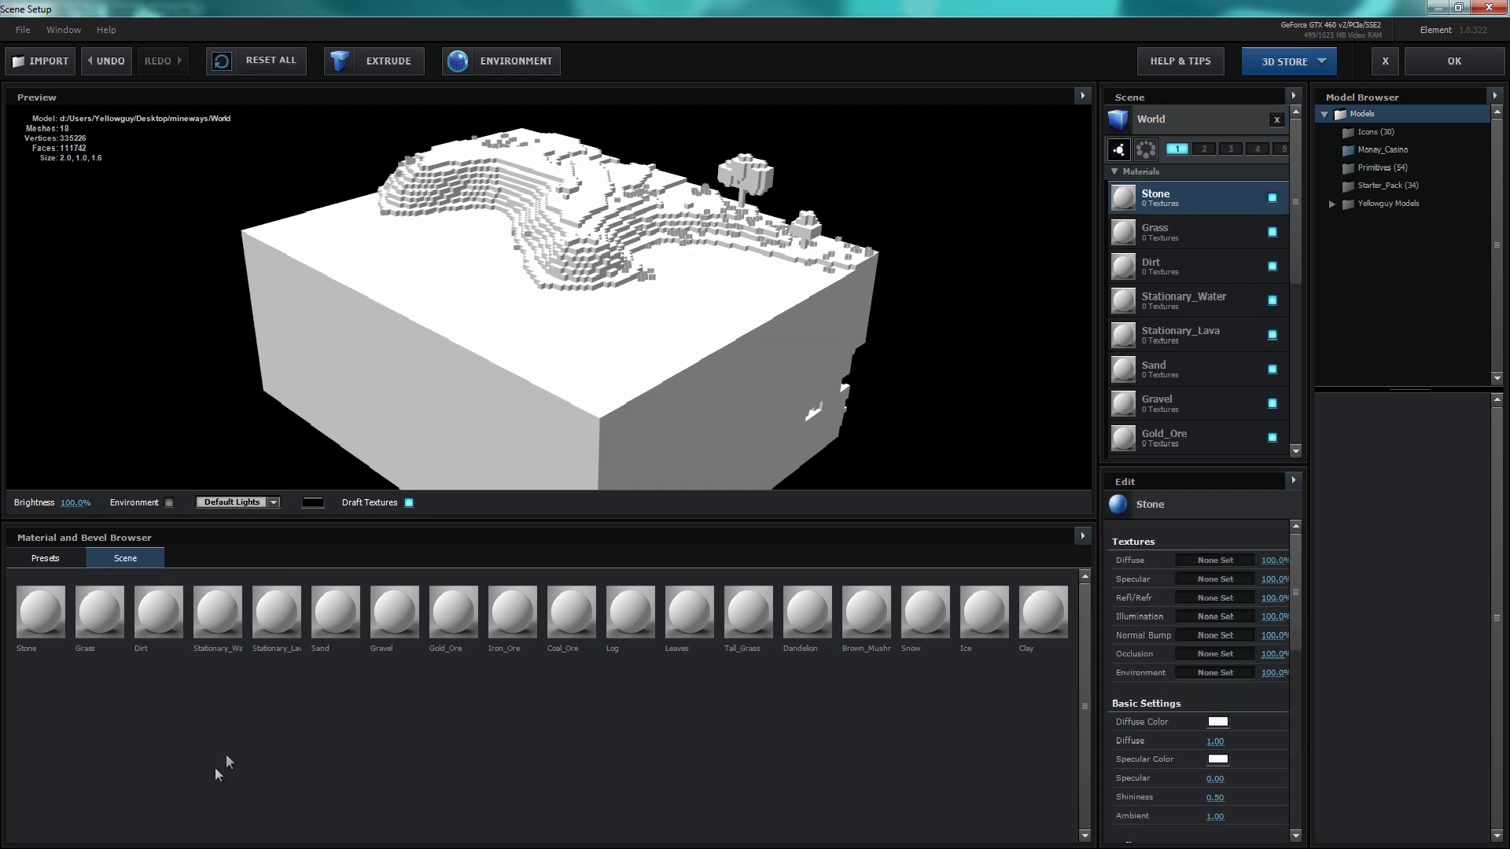
{"action": "key", "text": "alt+Tab"}
{"action": "scroll", "coordinate": [888, 605], "scroll_direction": "down", "scroll_amount": 3}
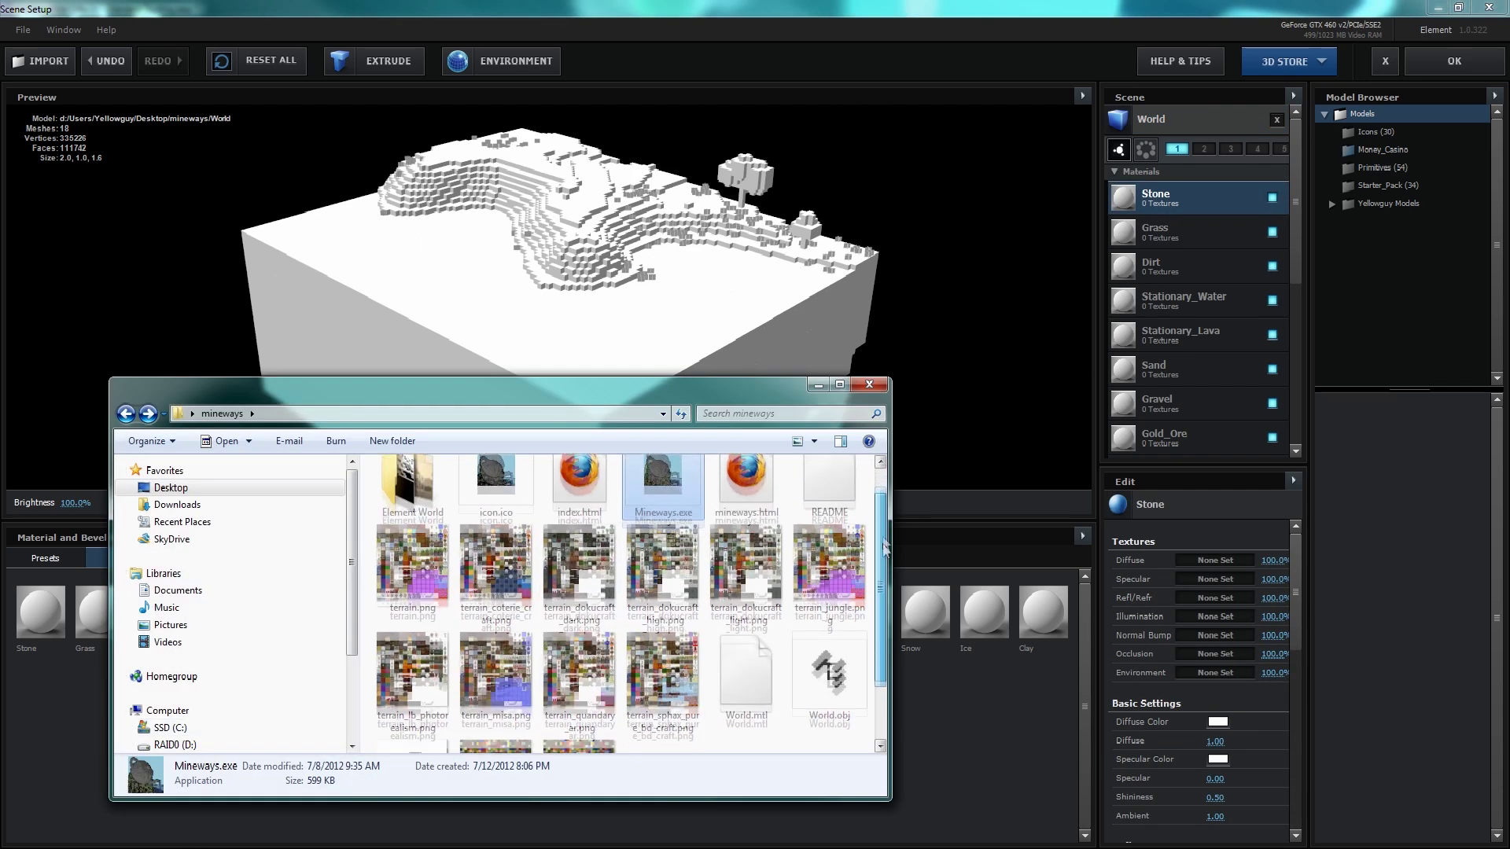
{"action": "left_click", "coordinate": [415, 712]}
{"action": "left_click", "coordinate": [497, 703]}
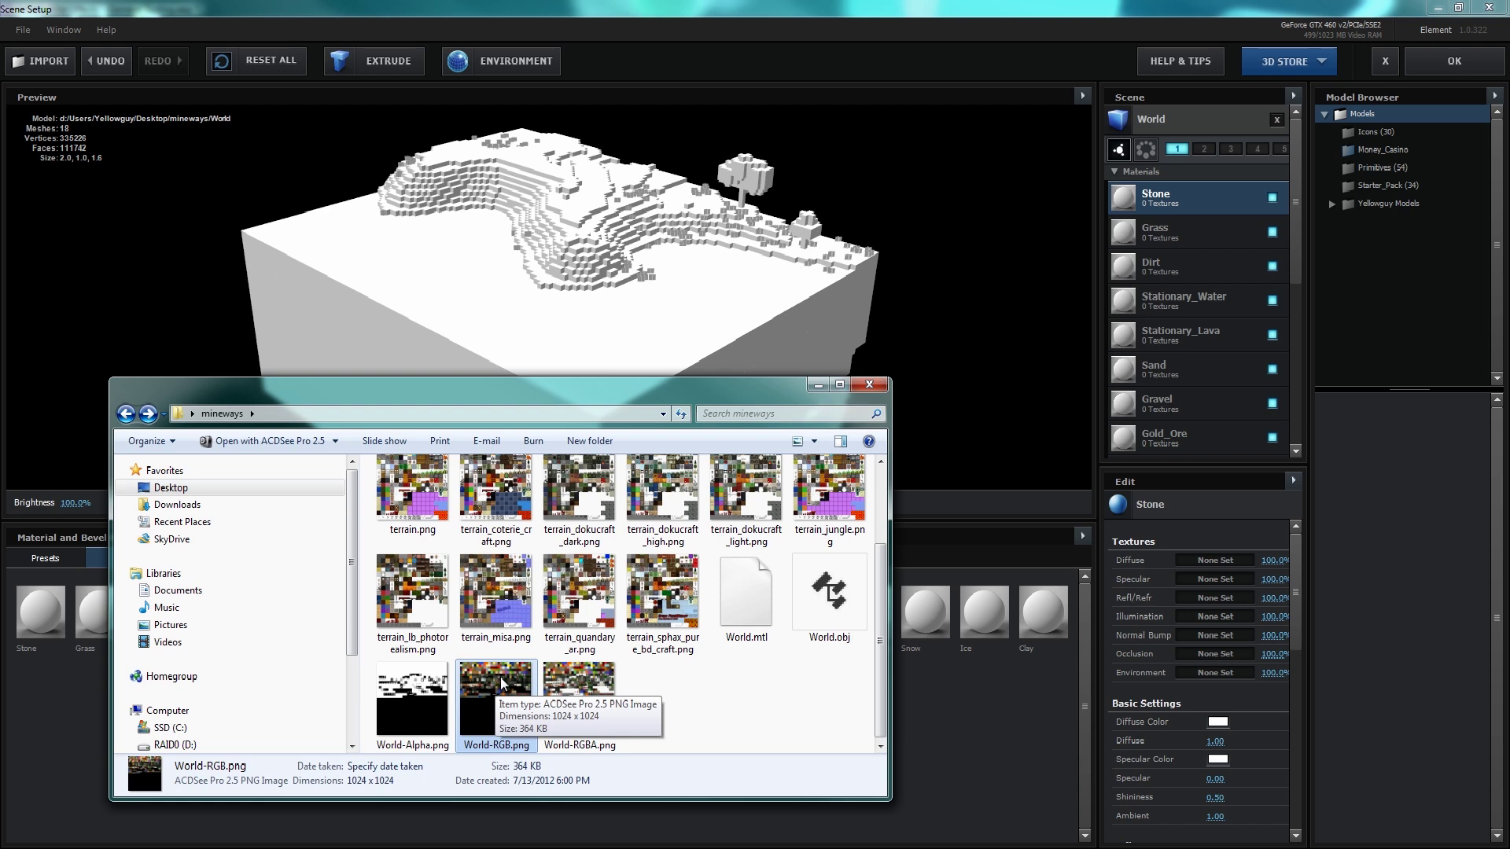
{"action": "left_click_drag", "start_coordinate": [488, 684], "coordinate": [1198, 560]}
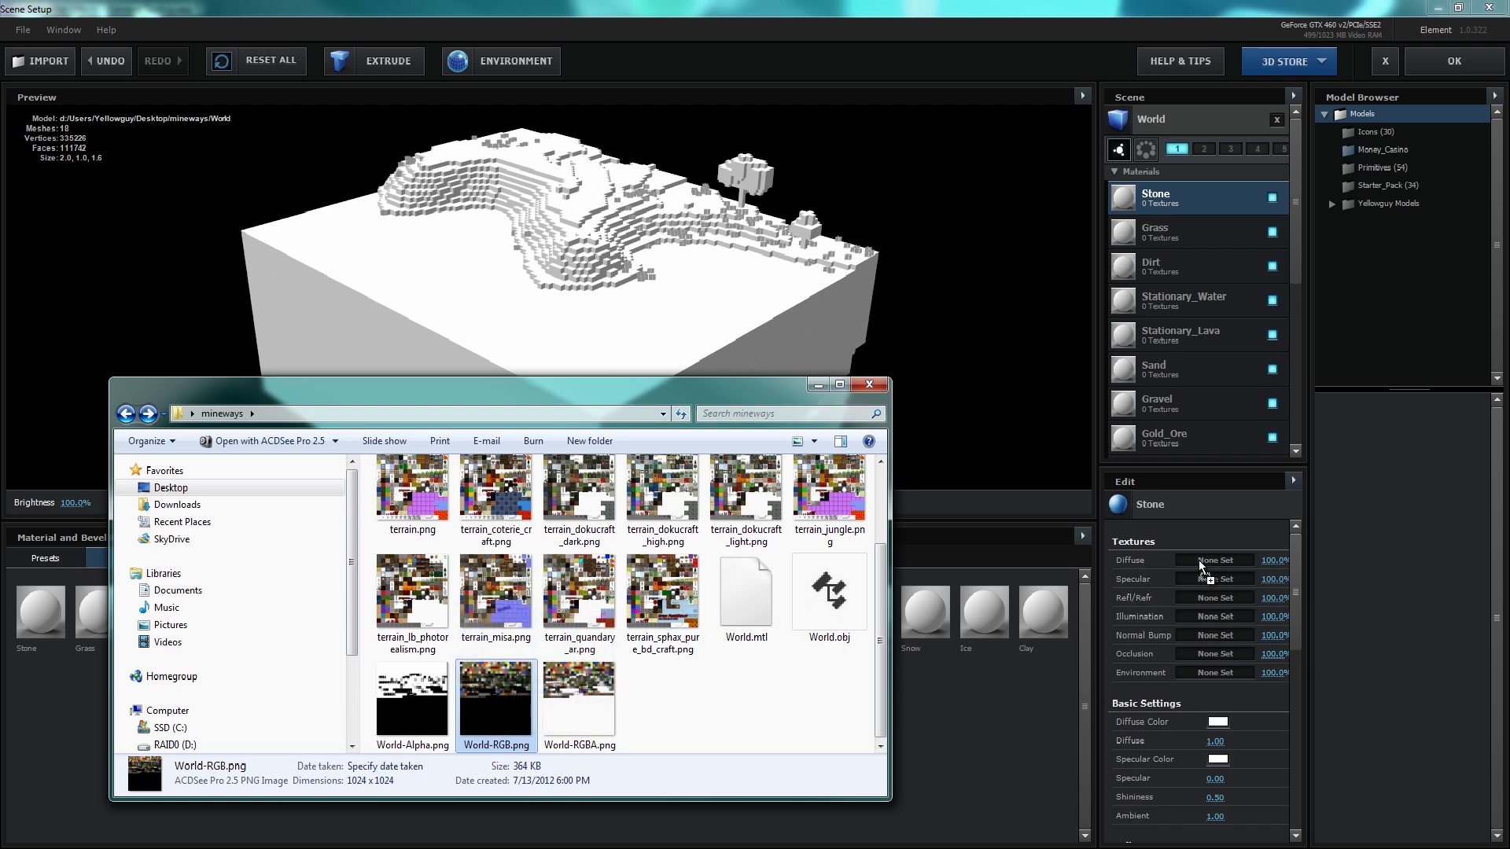
{"action": "left_click", "coordinate": [819, 384]}
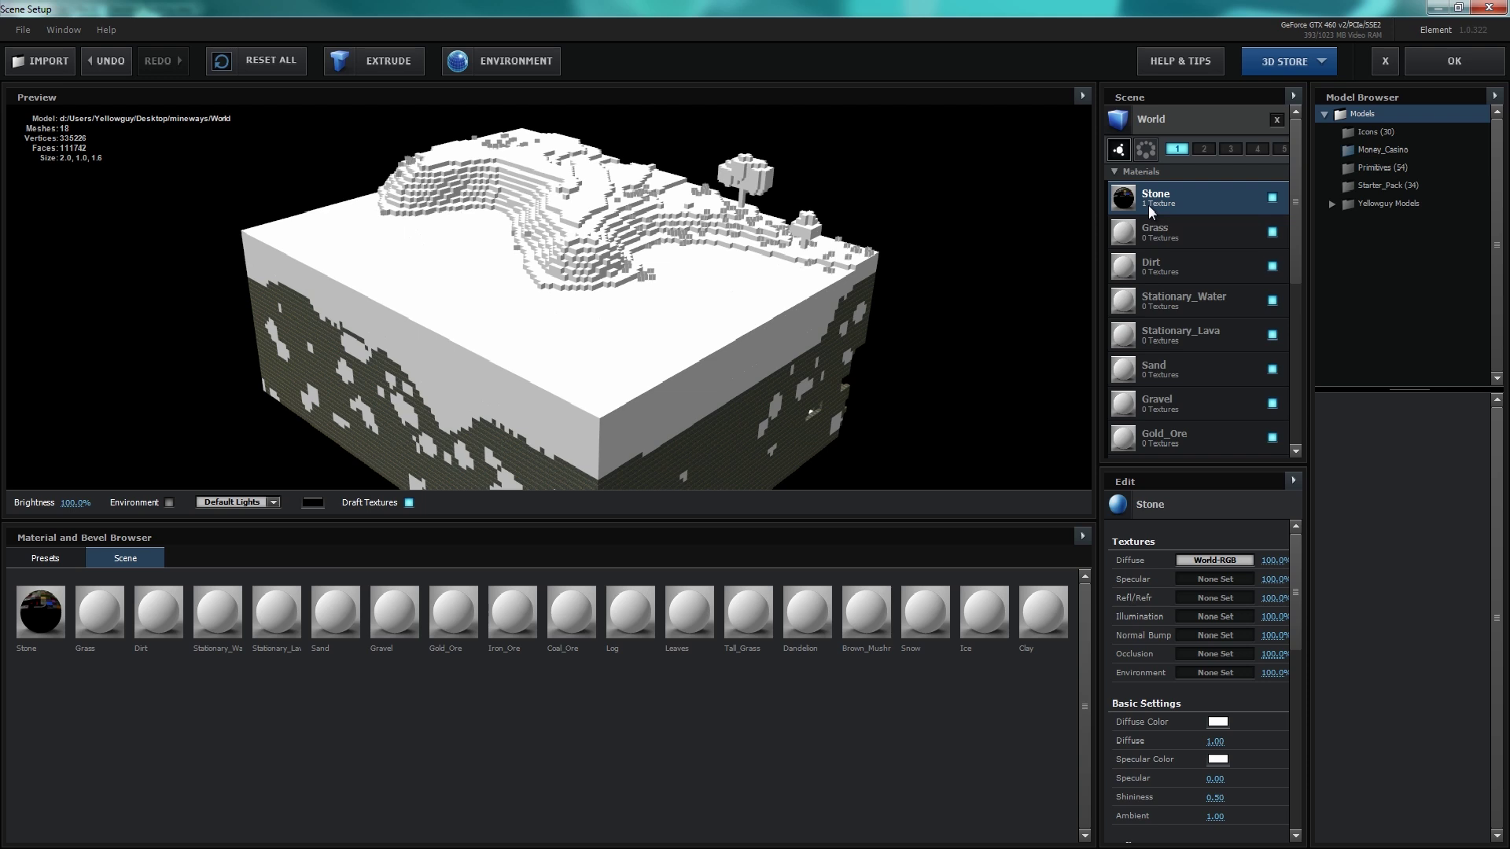
Step: Apply the textured Stone material to the entire World model so it replaces all of its materials
{"action": "left_click", "coordinate": [34, 617]}
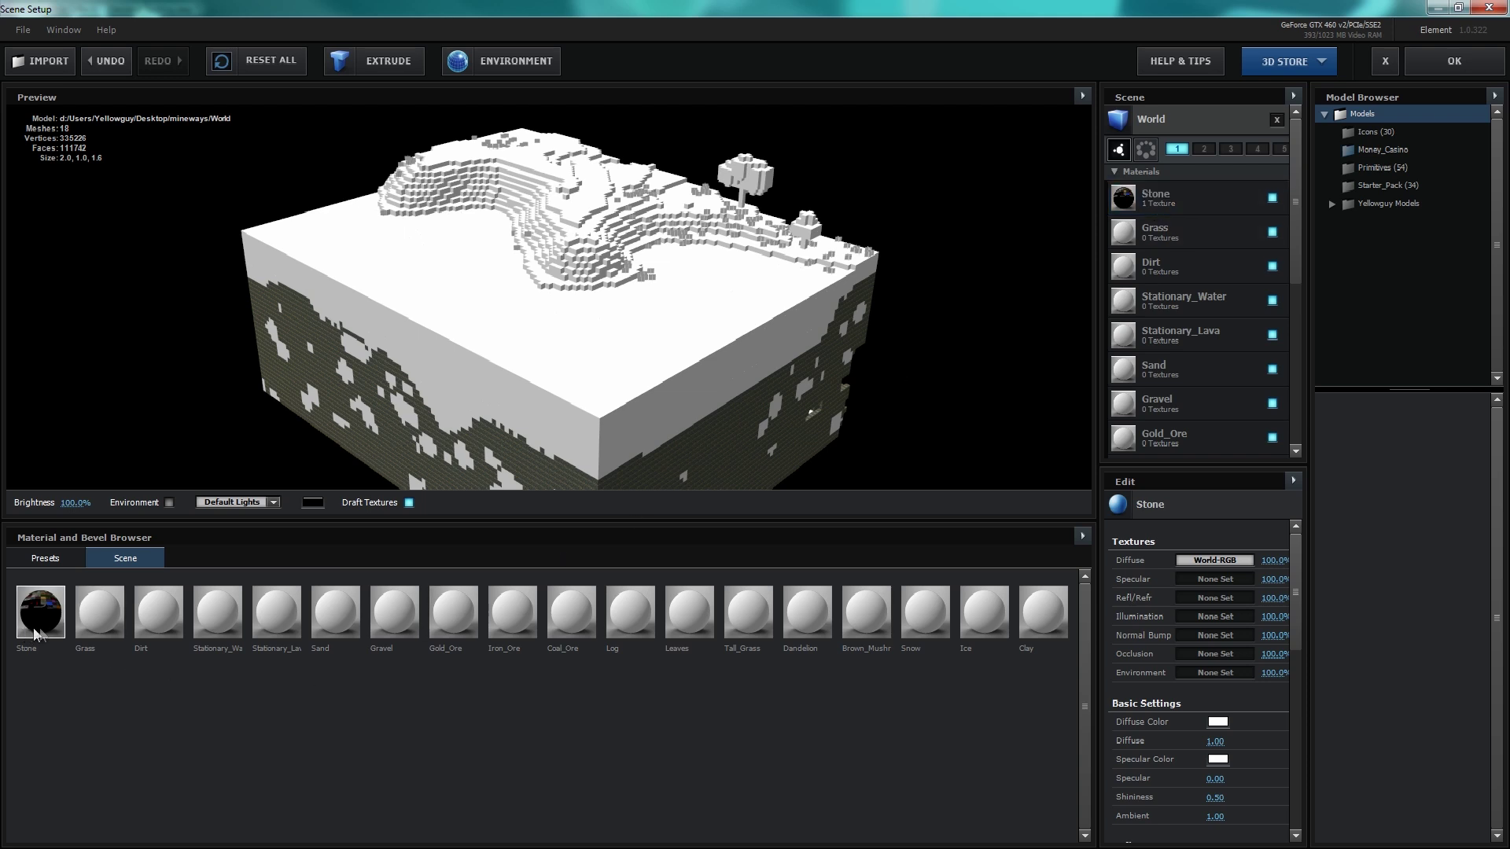
{"action": "left_click_drag", "start_coordinate": [35, 609], "coordinate": [1146, 126]}
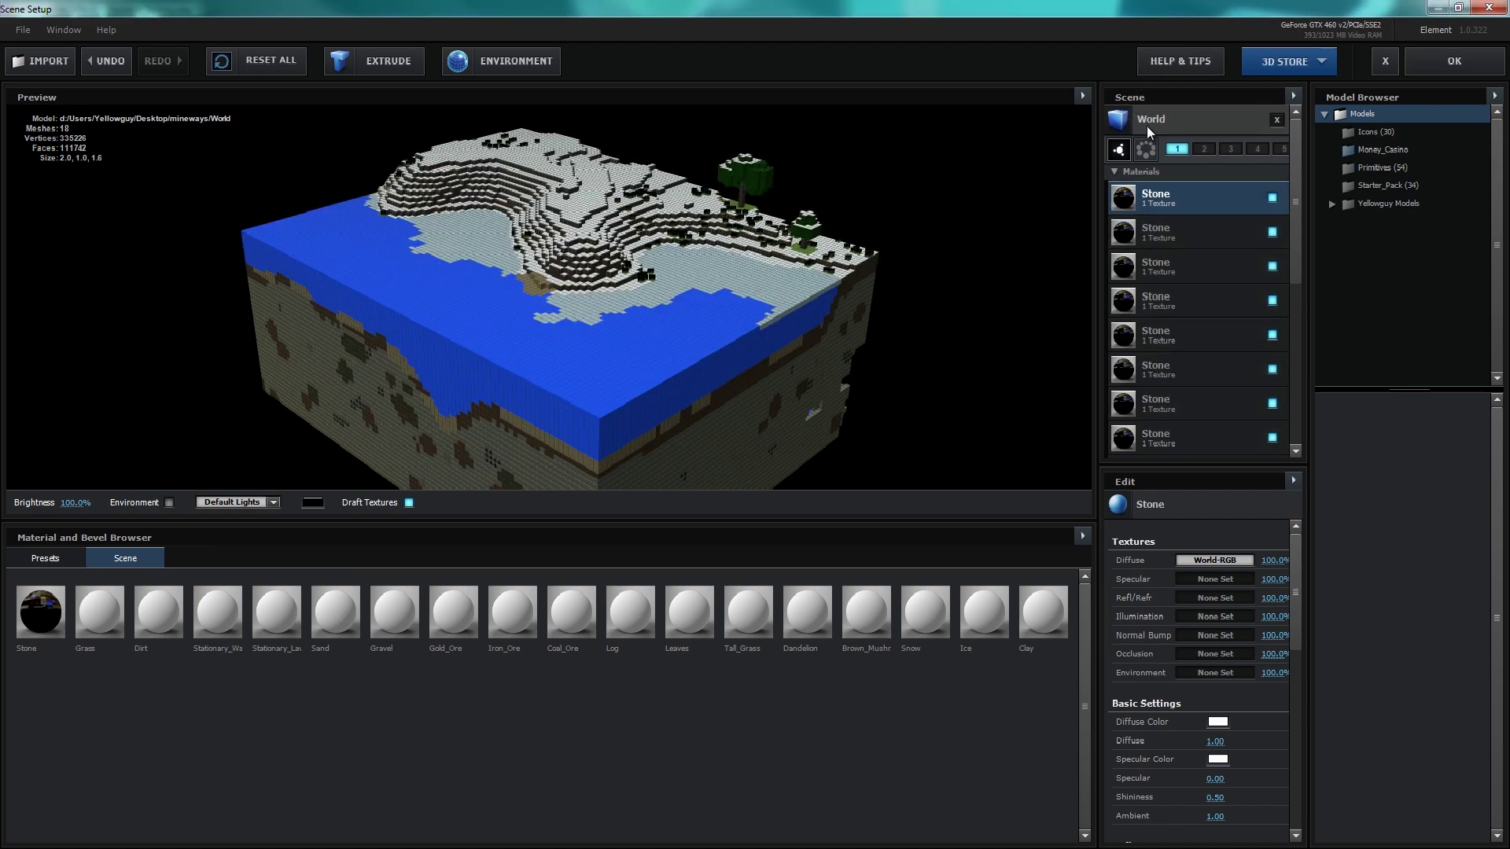
{"action": "left_click_drag", "start_coordinate": [741, 371], "coordinate": [658, 325]}
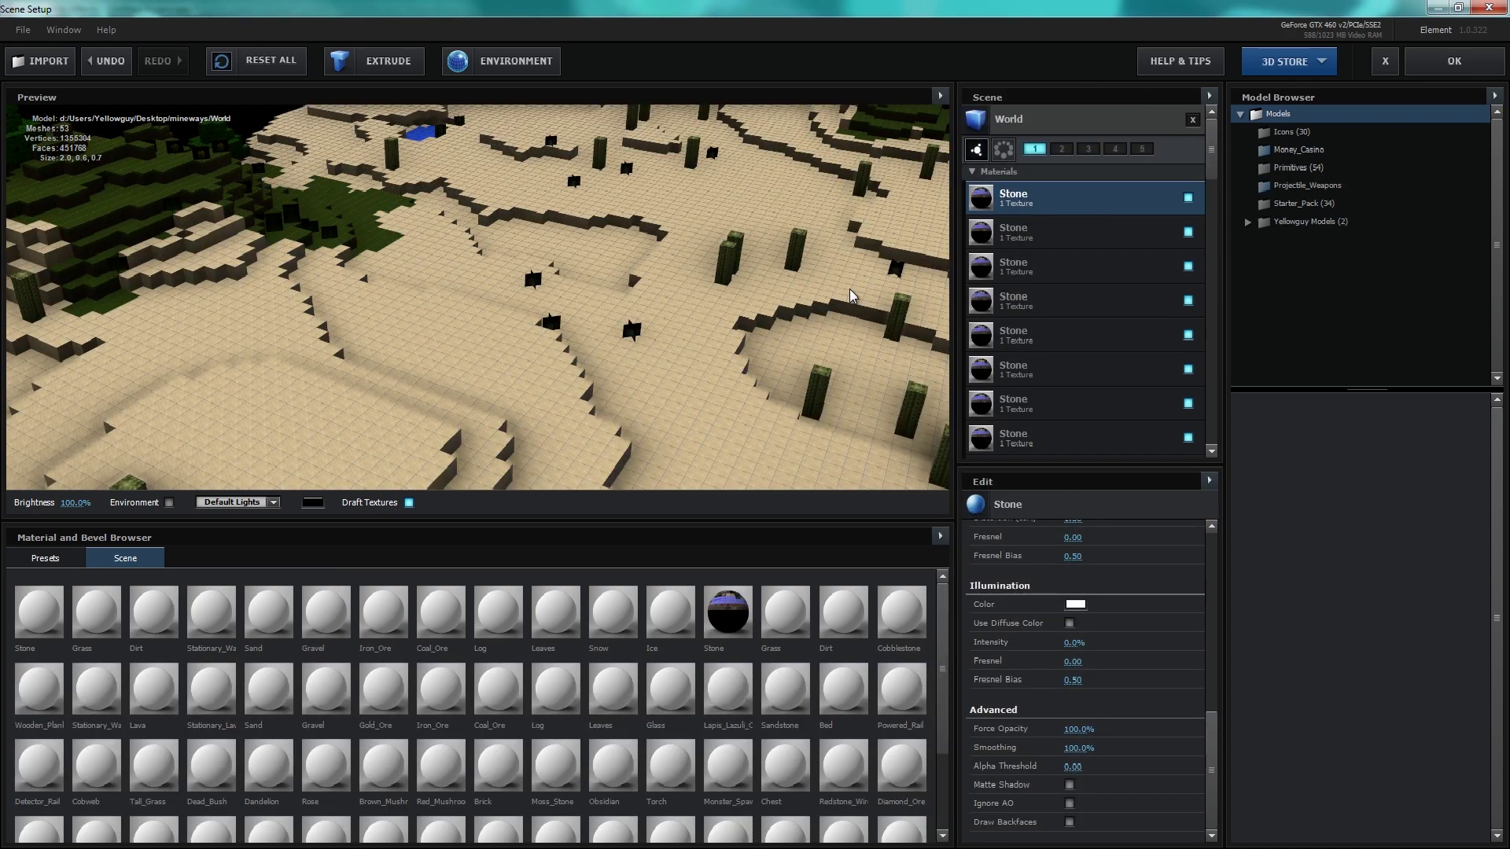
{"action": "left_click_drag", "start_coordinate": [767, 426], "coordinate": [715, 416]}
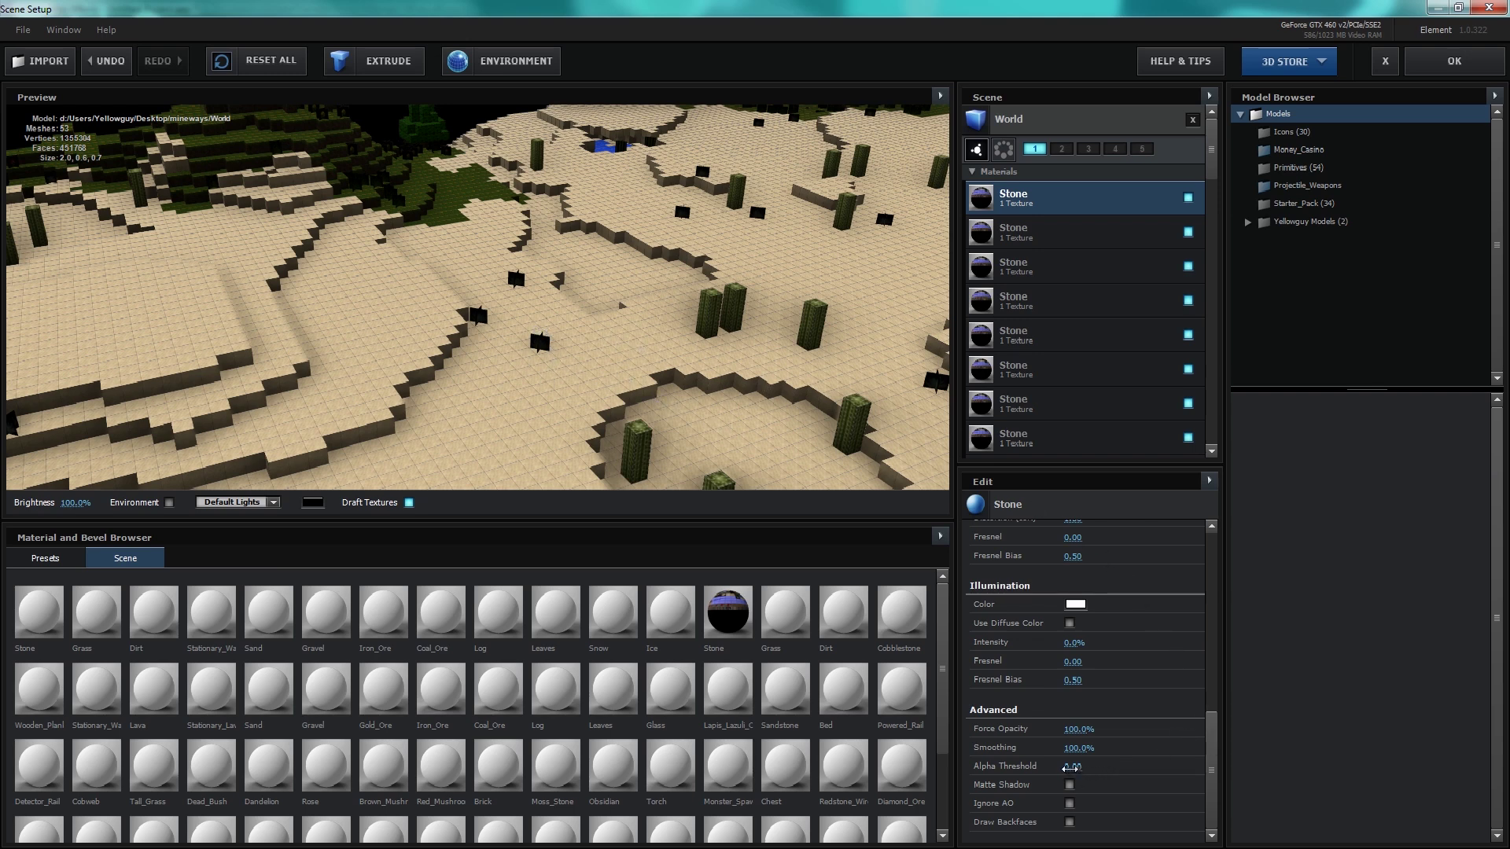
Step: Raise the Stone material's Alpha Threshold to cut away the black squares around the plants, with draft textures off
{"action": "left_click_drag", "start_coordinate": [1070, 767], "coordinate": [1073, 768]}
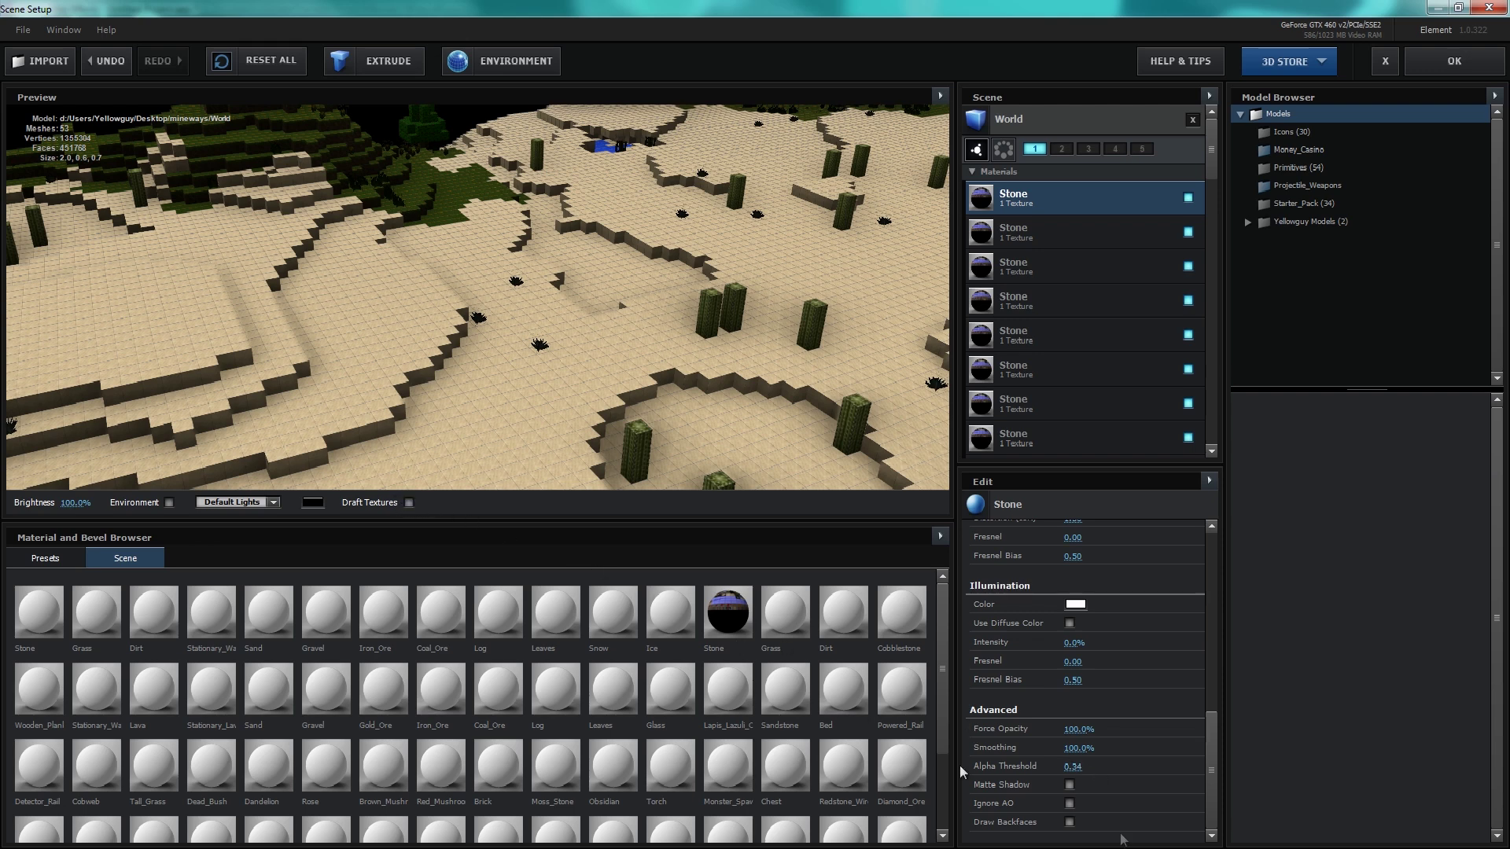
{"action": "left_click_drag", "start_coordinate": [573, 380], "coordinate": [536, 366]}
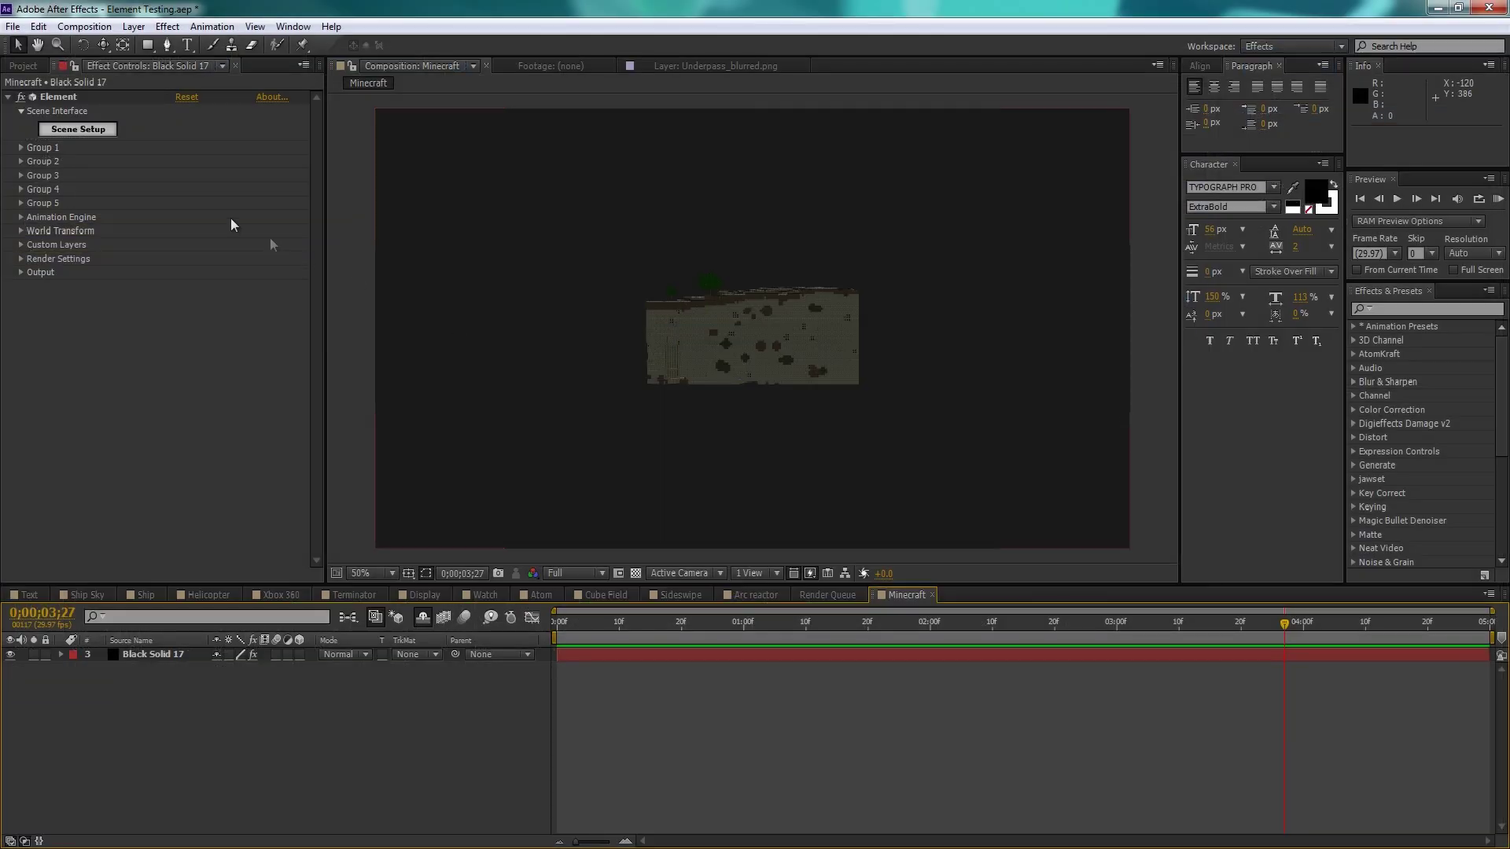
Step: Add a new two-node camera with an 18 mm focal length to the Minecraft composition
{"action": "left_click", "coordinate": [132, 26]}
{"action": "mouse_move", "coordinate": [236, 40]}
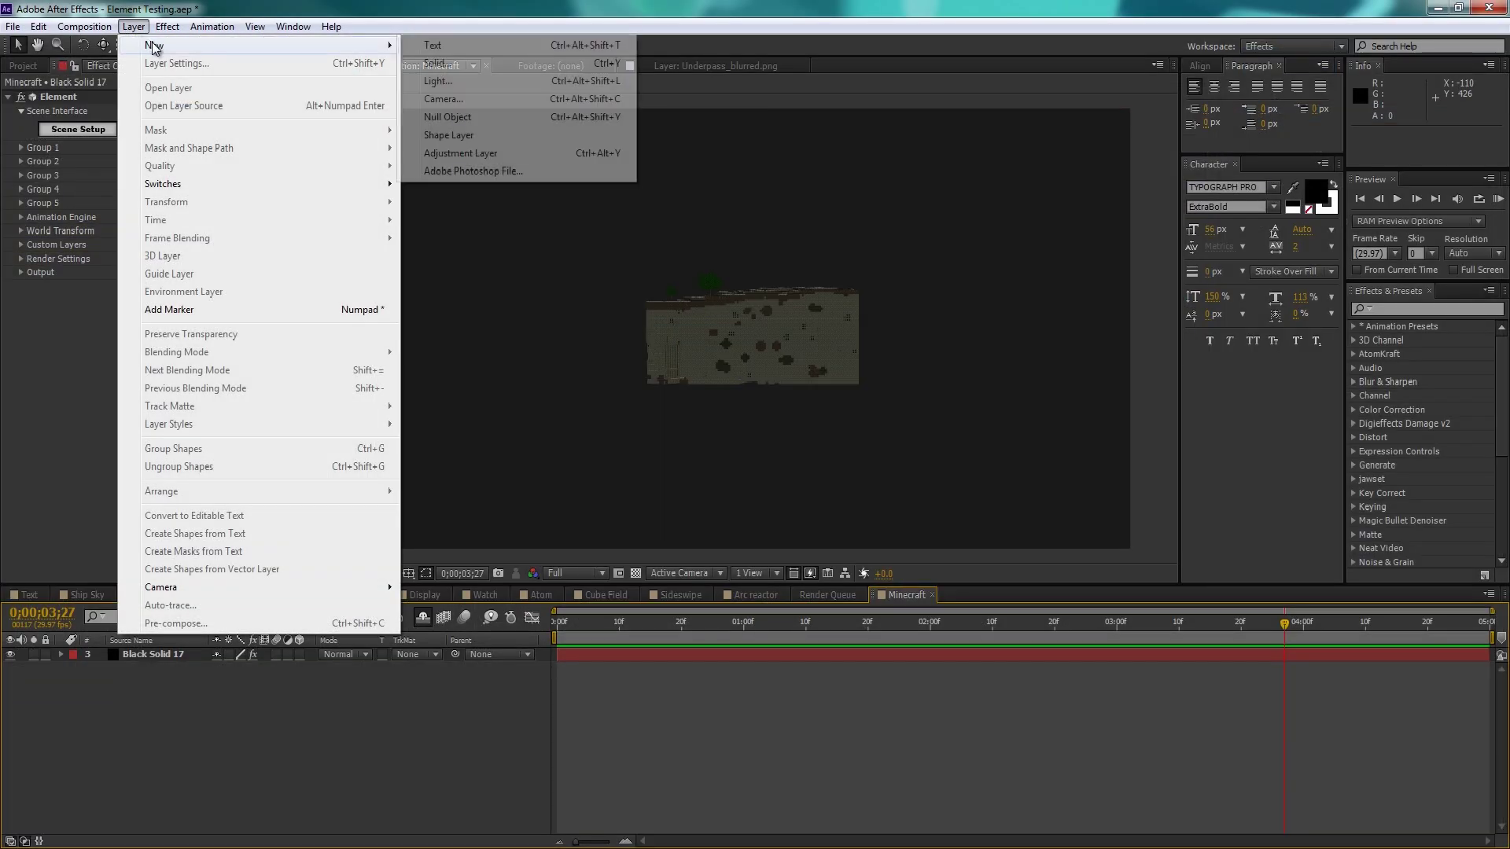
{"action": "left_click", "coordinate": [440, 95]}
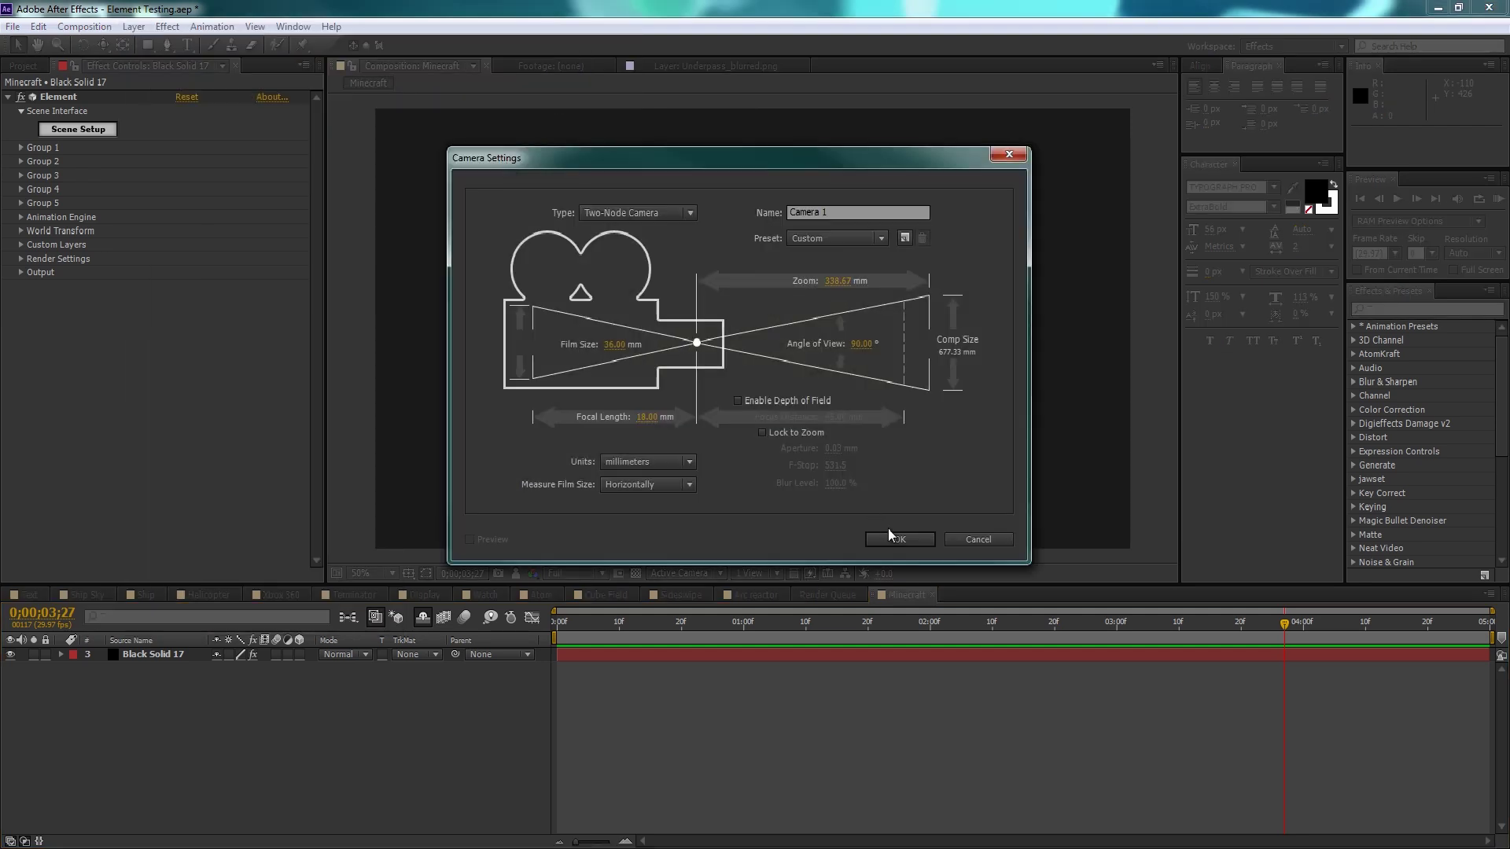
{"action": "left_click", "coordinate": [893, 539]}
Step: Move and orbit the camera into a ground-level close view of the snow-capped mound with the tree beside it
{"action": "left_click_drag", "start_coordinate": [102, 45], "coordinate": [167, 87]}
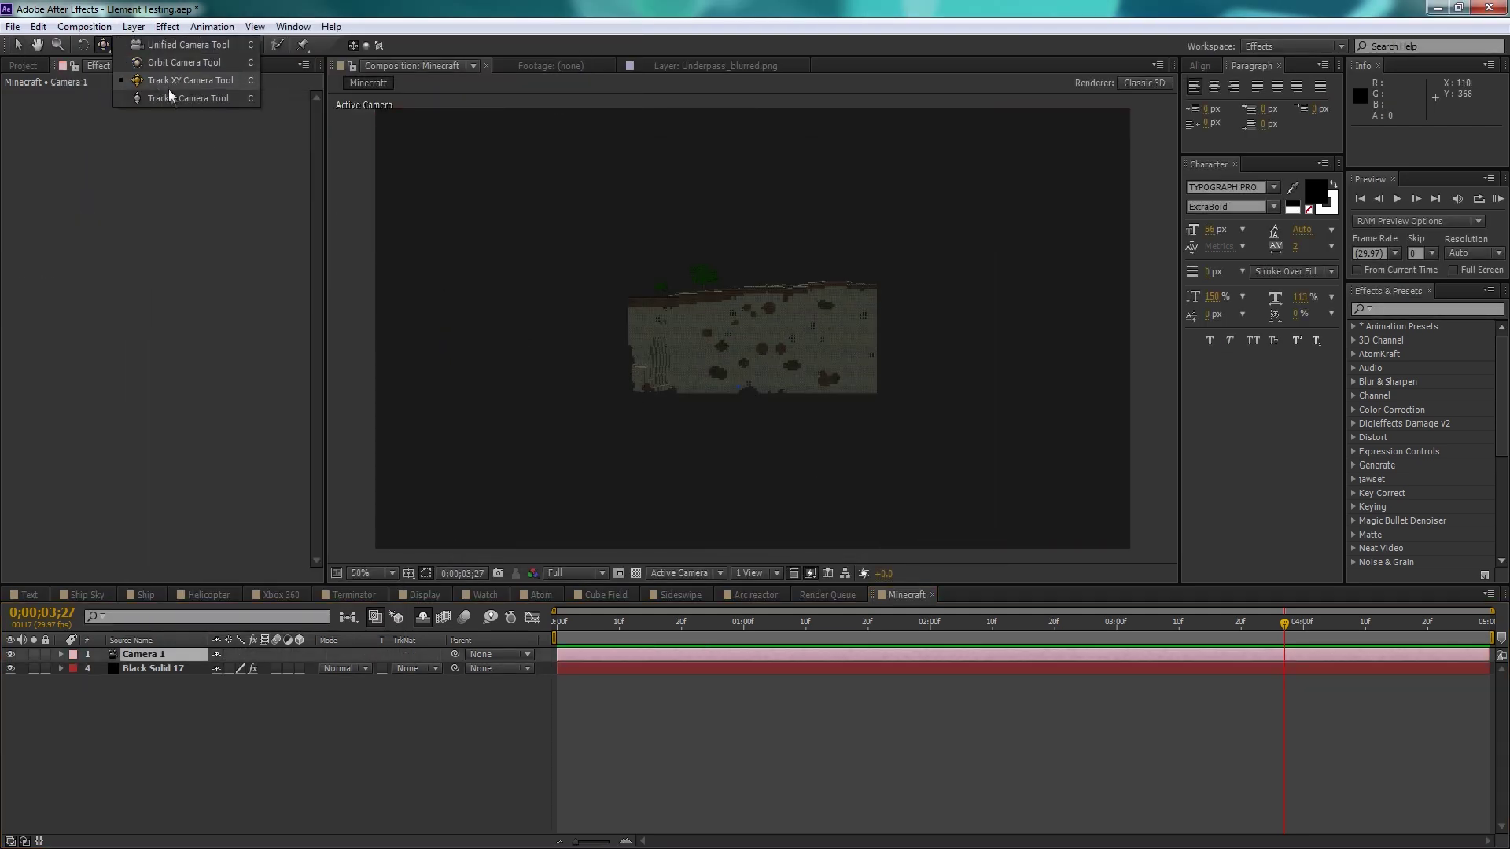
{"action": "left_click_drag", "start_coordinate": [795, 442], "coordinate": [802, 307]}
{"action": "left_click_drag", "start_coordinate": [102, 46], "coordinate": [157, 70]}
{"action": "left_click_drag", "start_coordinate": [633, 358], "coordinate": [776, 273]}
{"action": "left_click_drag", "start_coordinate": [786, 543], "coordinate": [809, 354]}
{"action": "key", "text": "c"}
{"action": "key", "text": "c"}
{"action": "key", "text": "c"}
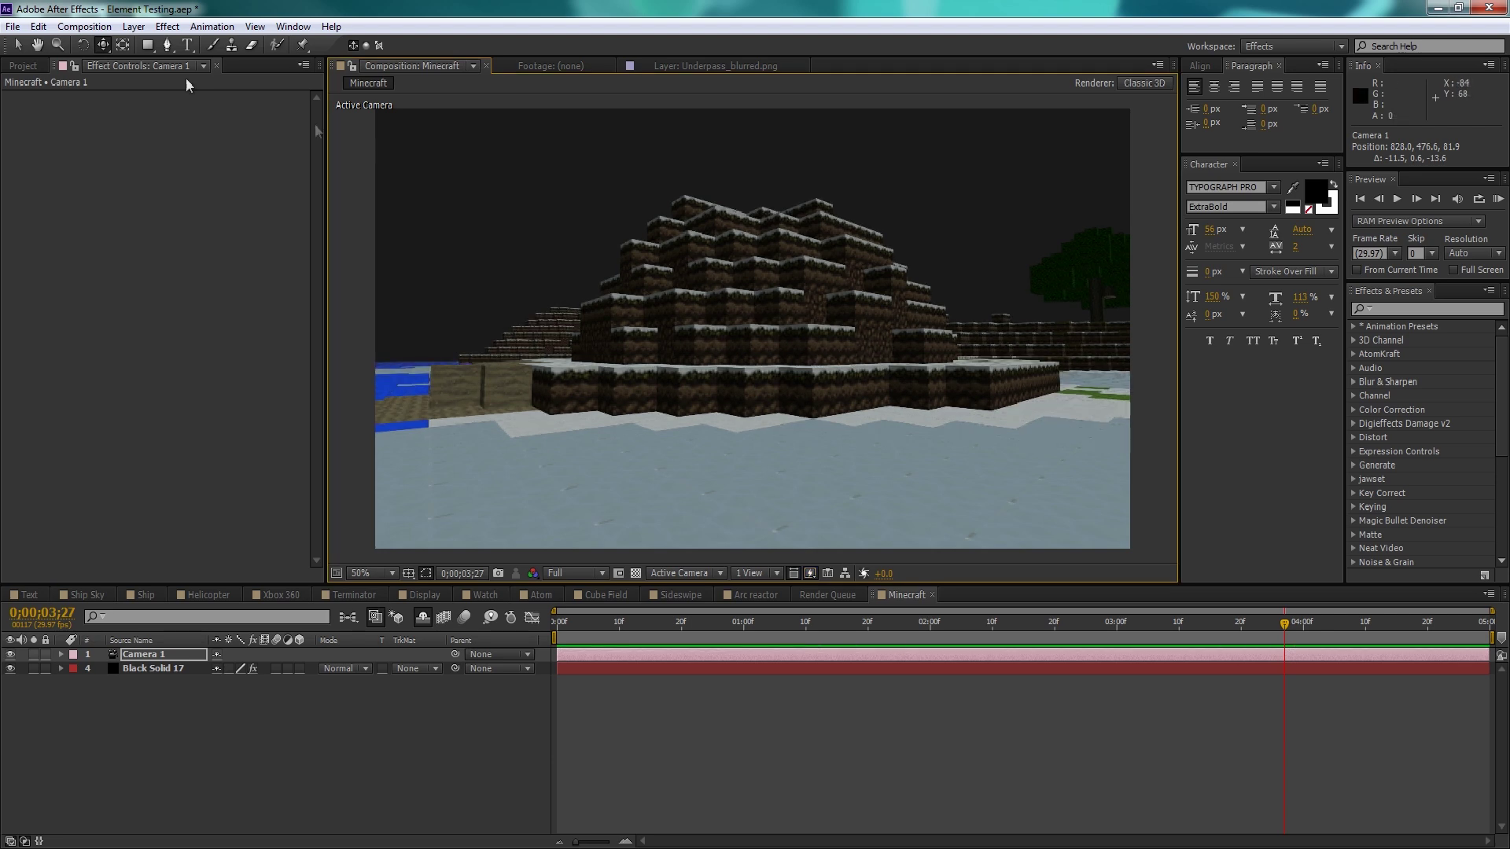
{"action": "left_click", "coordinate": [17, 43]}
{"action": "left_click", "coordinate": [214, 719]}
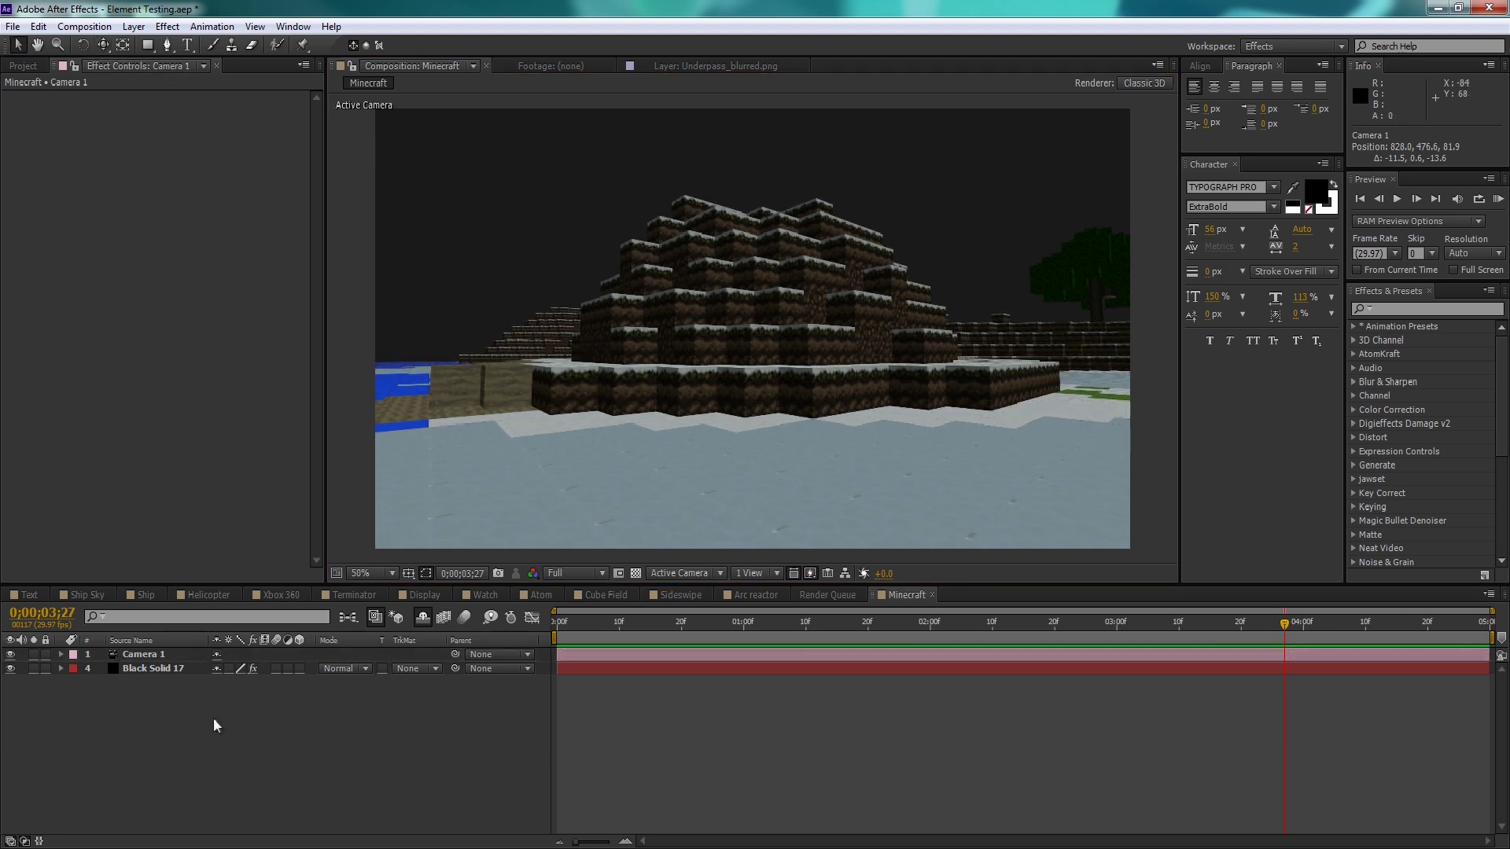
Step: Enable Ambient Occlusion (SSAO) in the Element render settings of Black Solid 17
{"action": "left_click", "coordinate": [181, 668]}
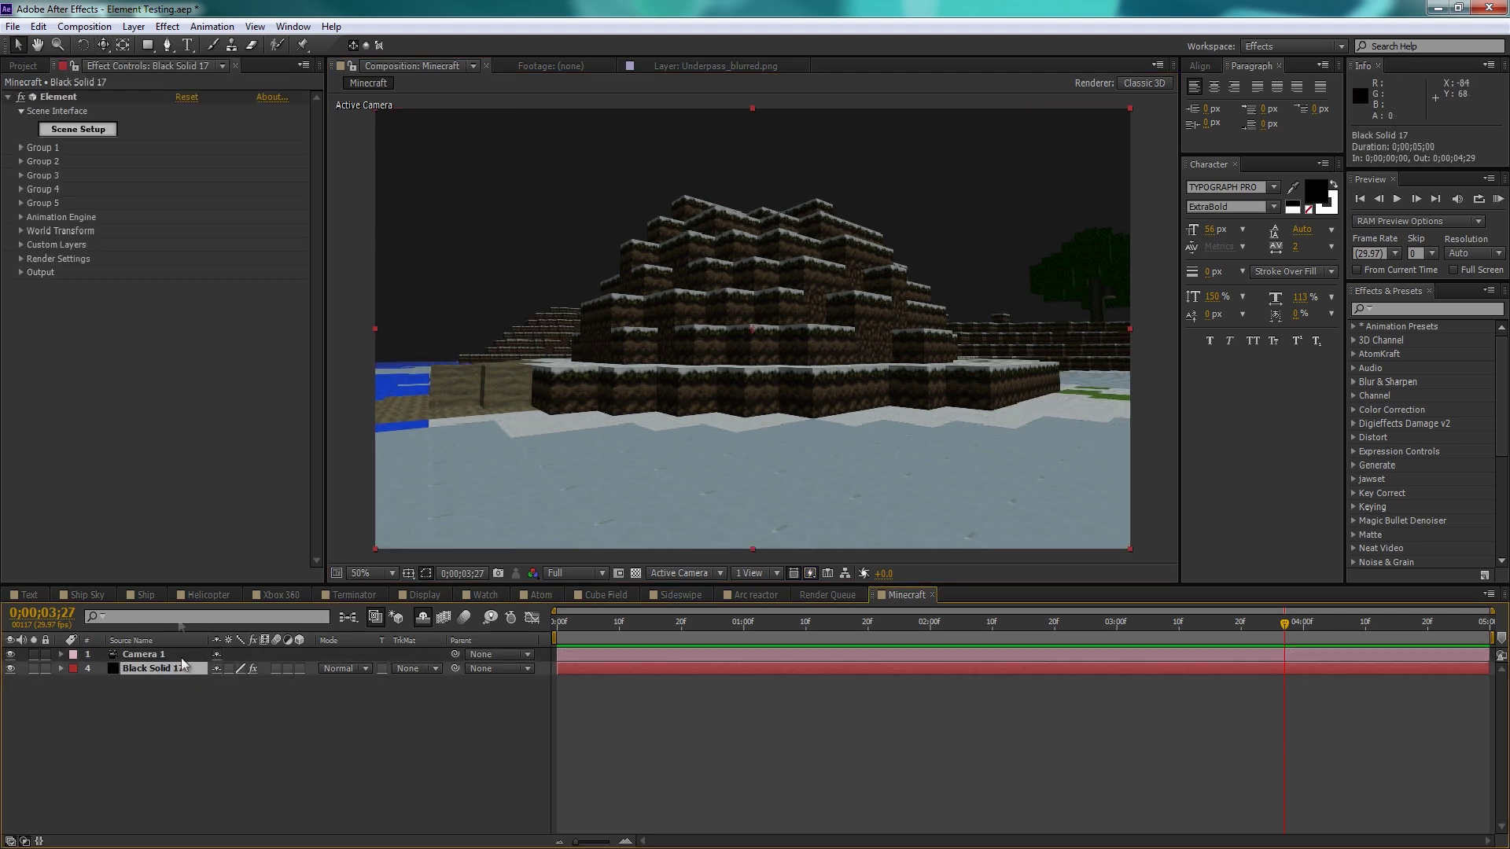
{"action": "left_click", "coordinate": [21, 260]}
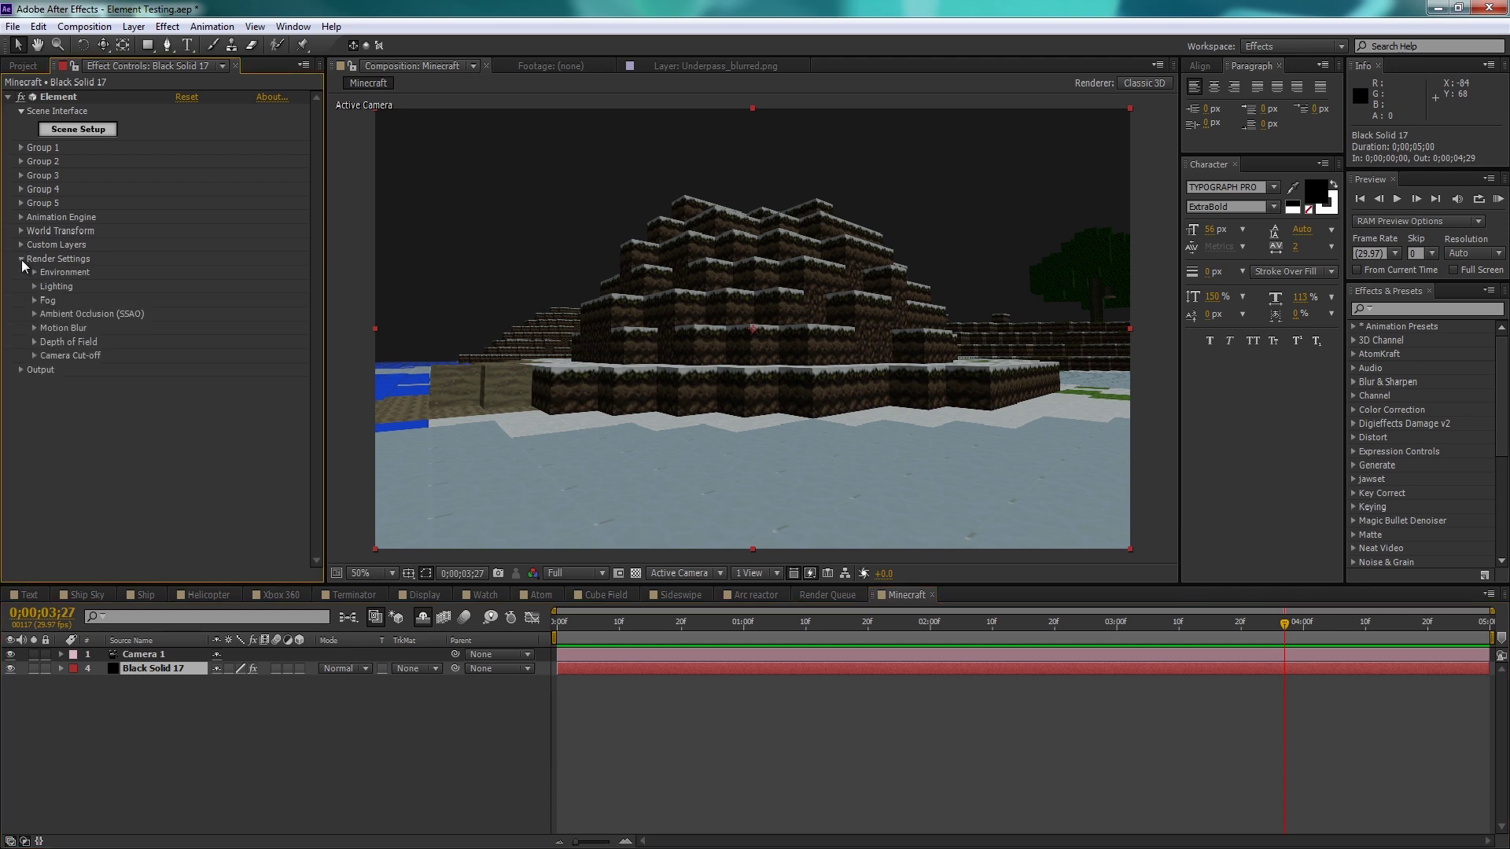
{"action": "left_click", "coordinate": [34, 314]}
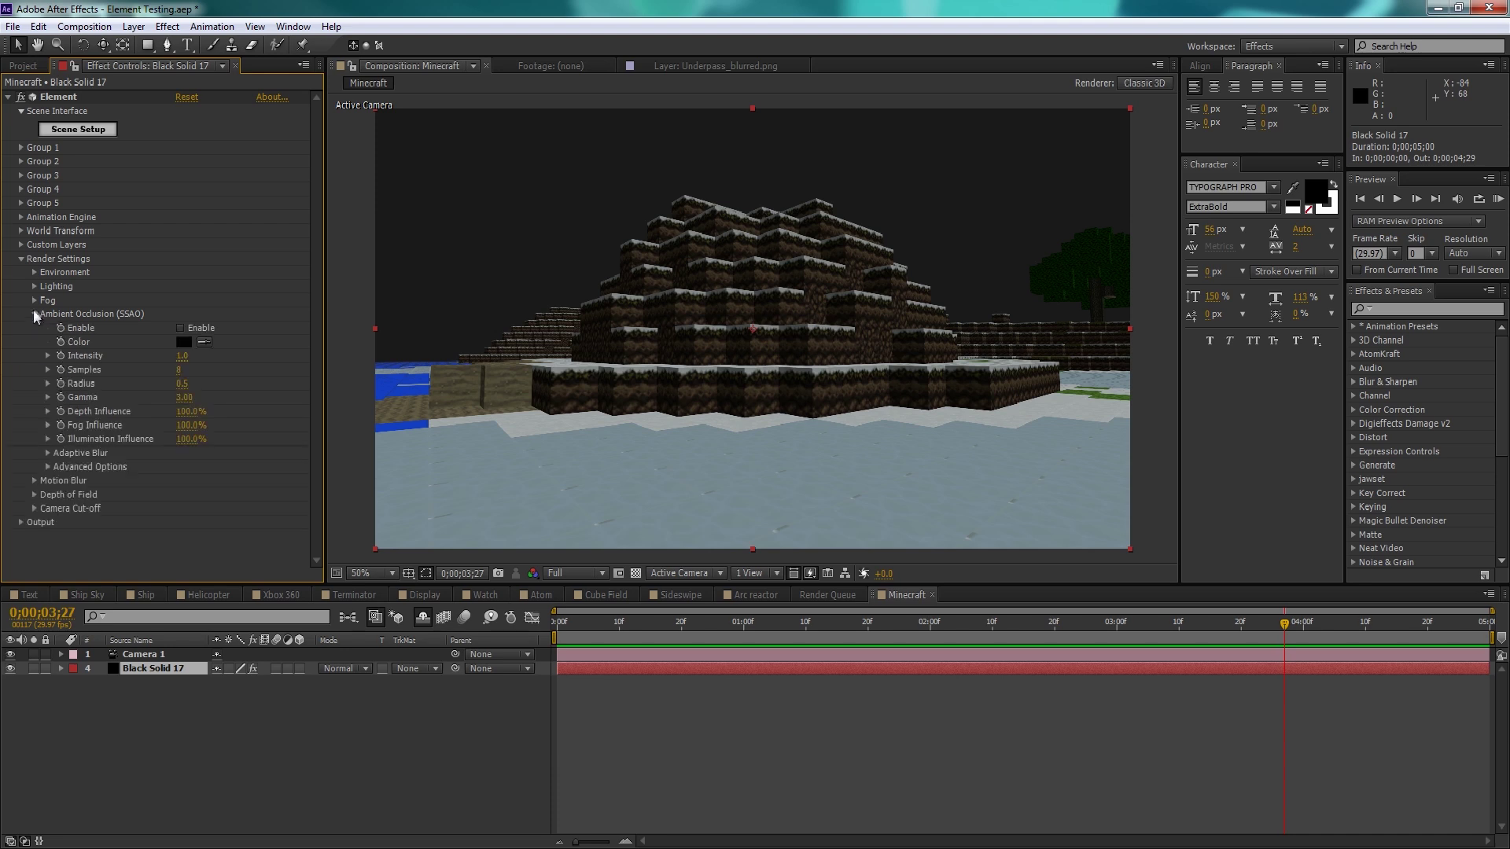
{"action": "left_click", "coordinate": [182, 328]}
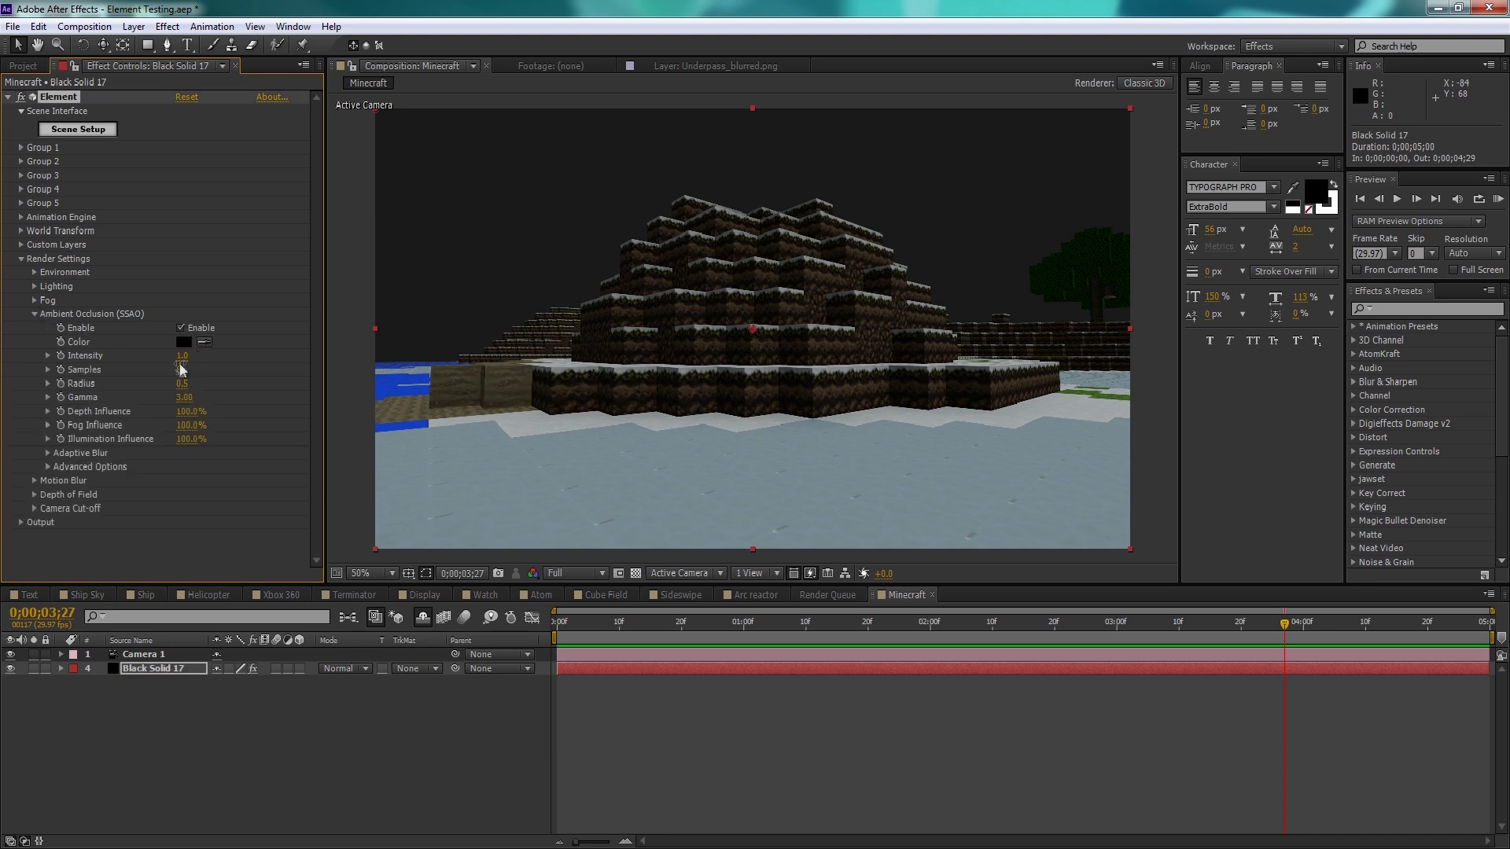
Step: Set the ambient occlusion intensity to 5, samples to 50 and radius to 0.2
{"action": "left_click", "coordinate": [182, 356]}
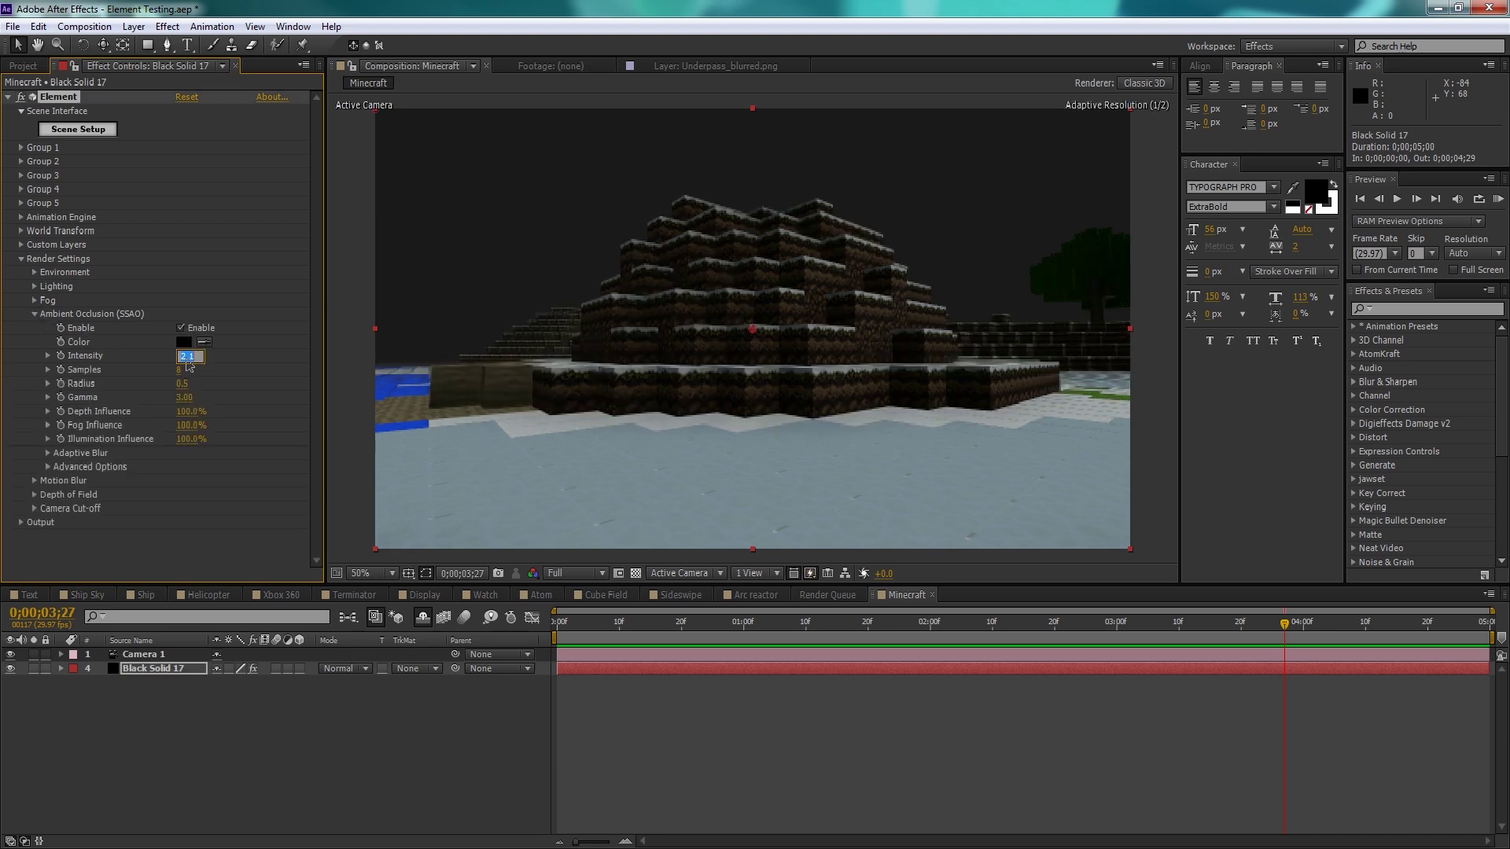
{"action": "type", "text": "5"}
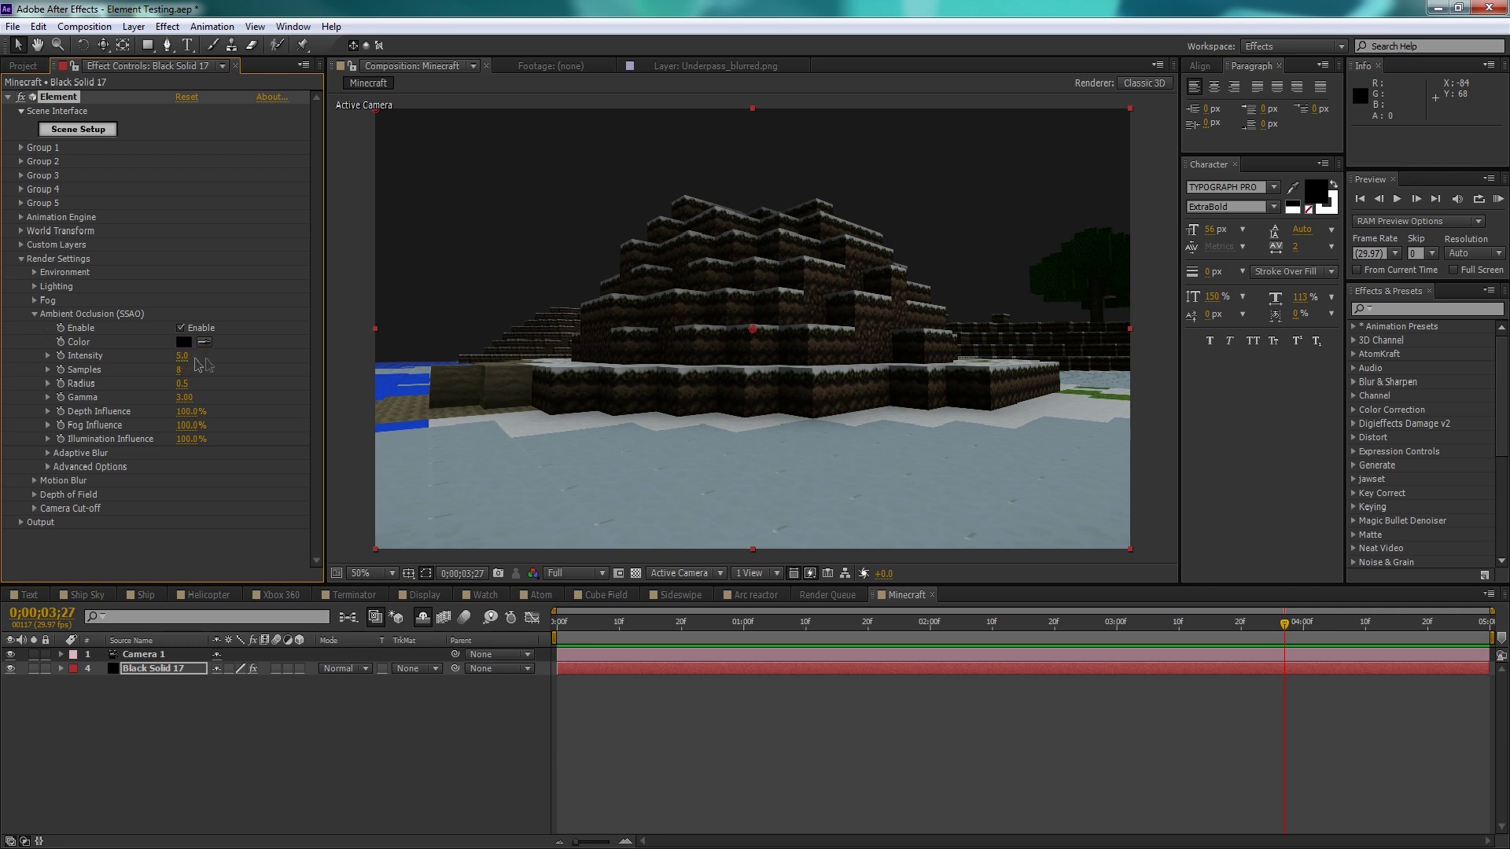
{"action": "key", "text": "Return"}
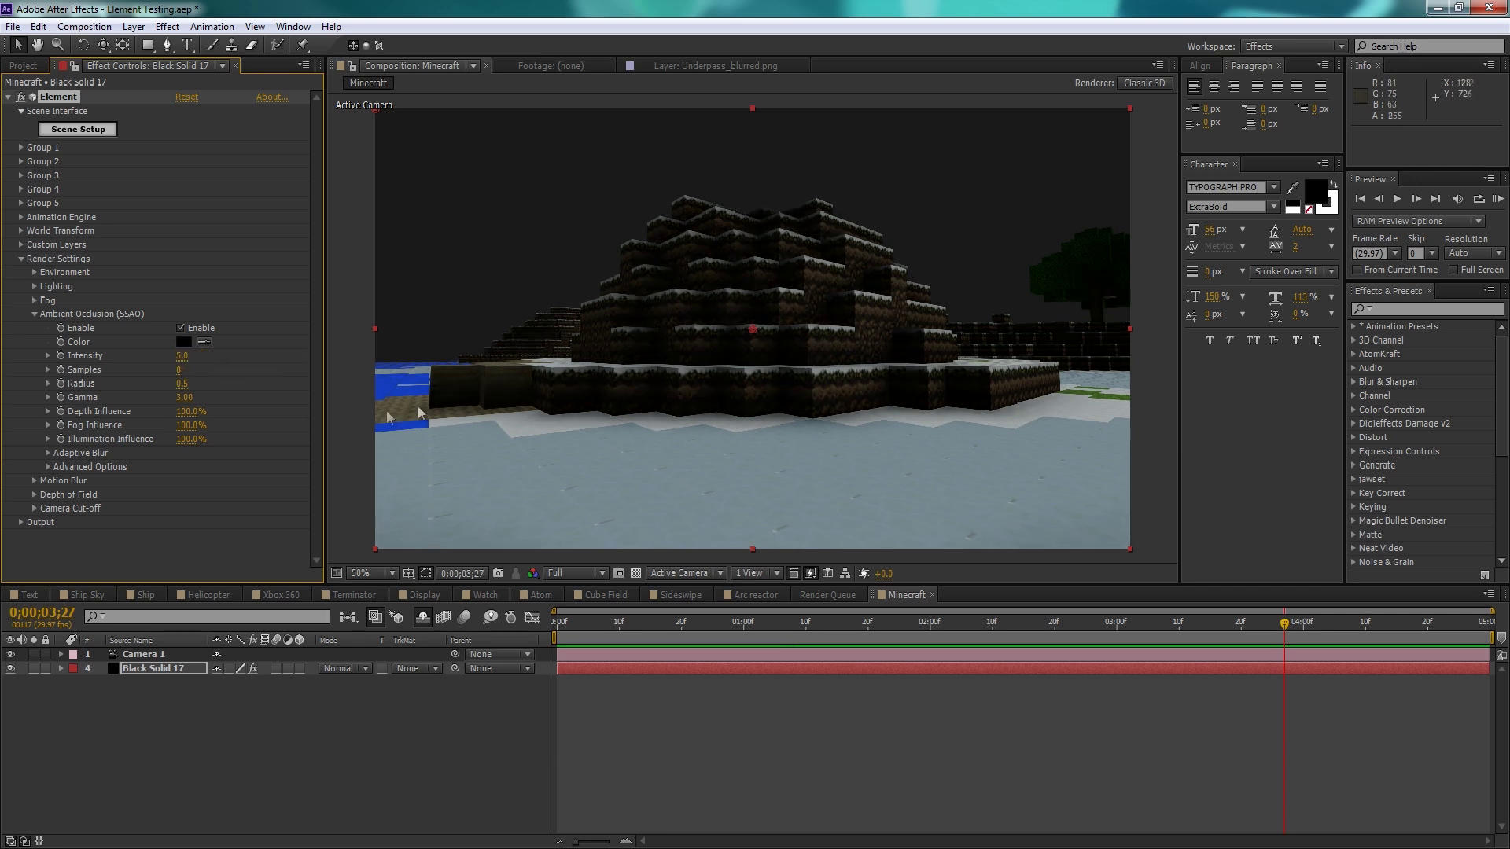
{"action": "left_click", "coordinate": [181, 370]}
{"action": "type", "text": "50"}
{"action": "key", "text": "Return"}
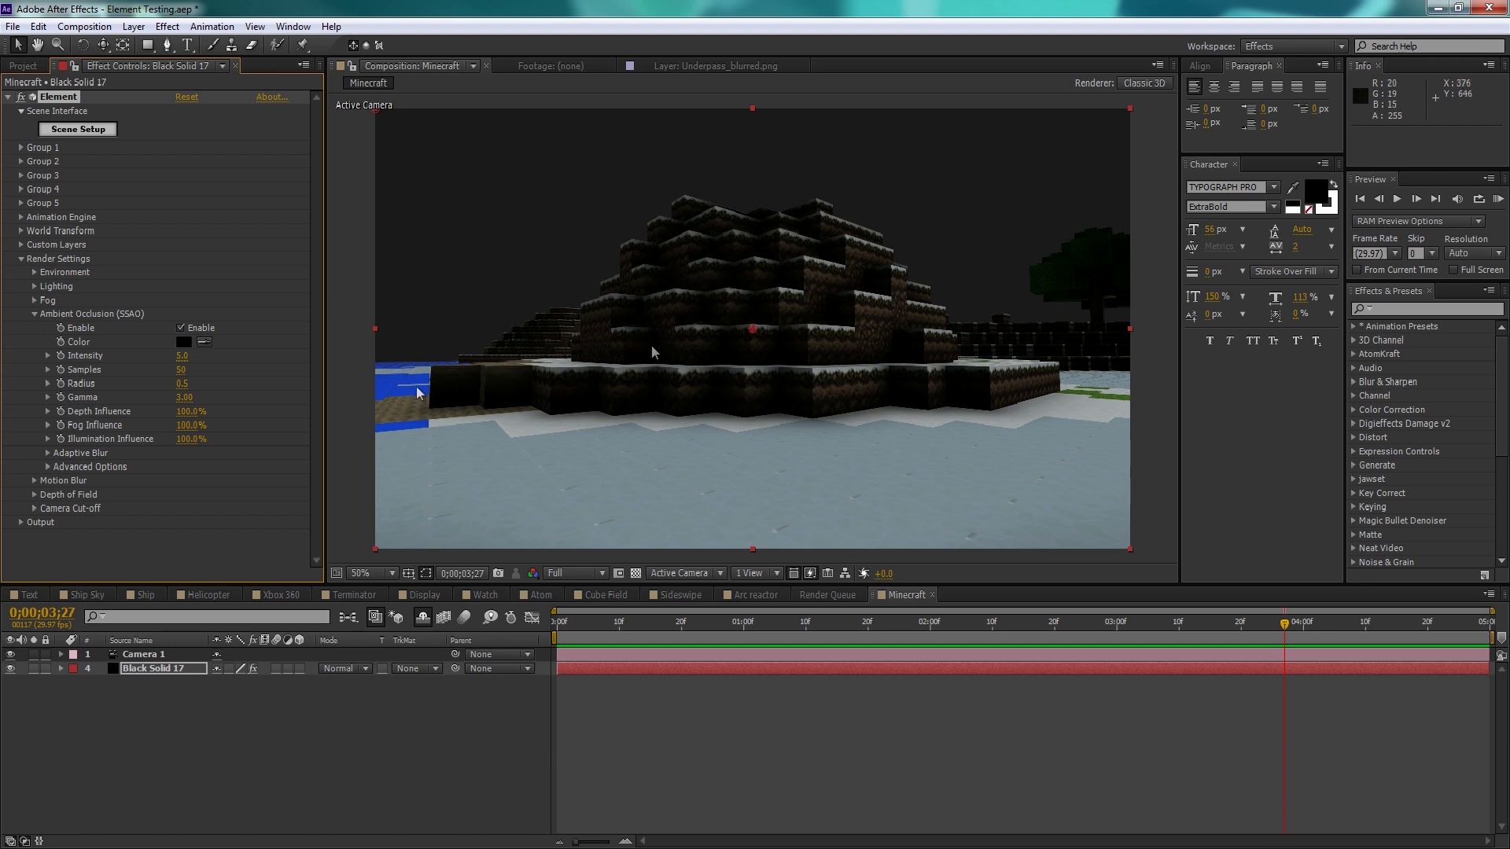
{"action": "left_click", "coordinate": [184, 385]}
{"action": "key", "text": "Return"}
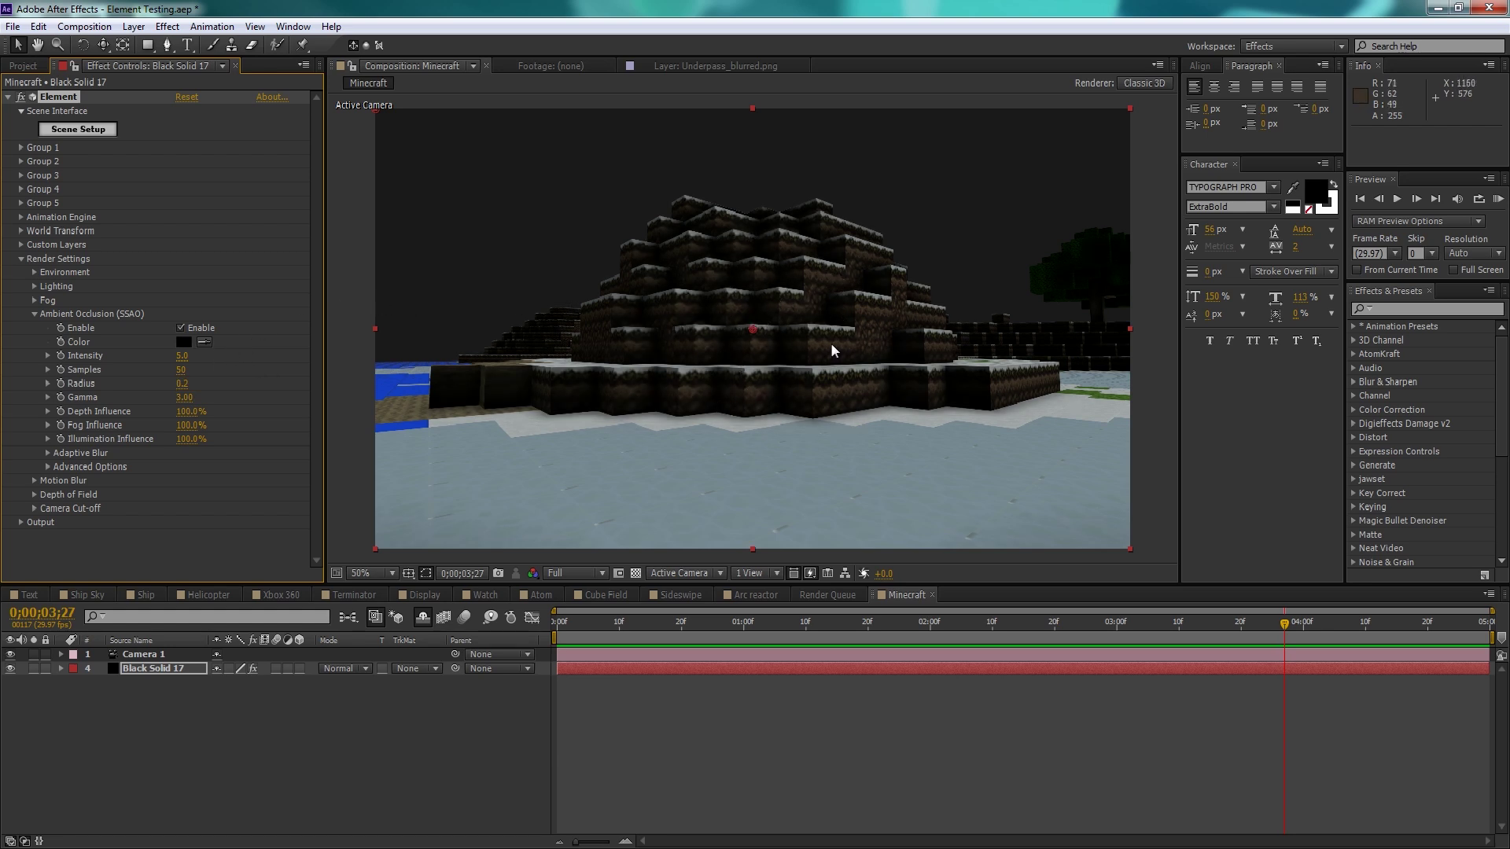
Step: Turn on Camera 1's depth of field and adjust its aperture and focus distance so only the mound's front edge is sharp
{"action": "left_click", "coordinate": [160, 657]}
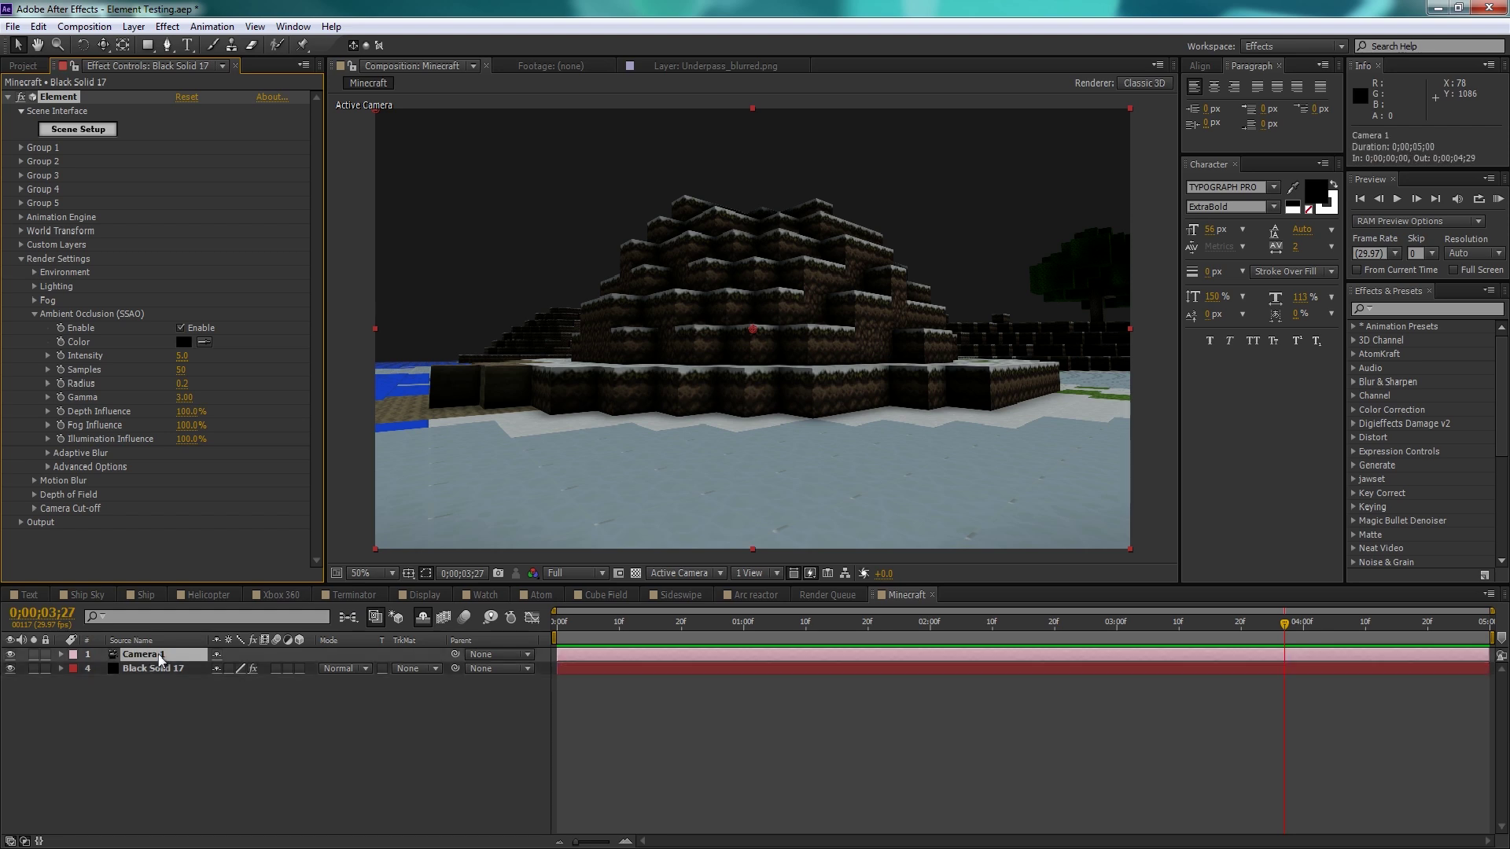
{"action": "left_click", "coordinate": [60, 654]}
{"action": "left_click", "coordinate": [75, 683]}
{"action": "scroll", "coordinate": [73, 681], "scroll_direction": "down", "scroll_amount": 1}
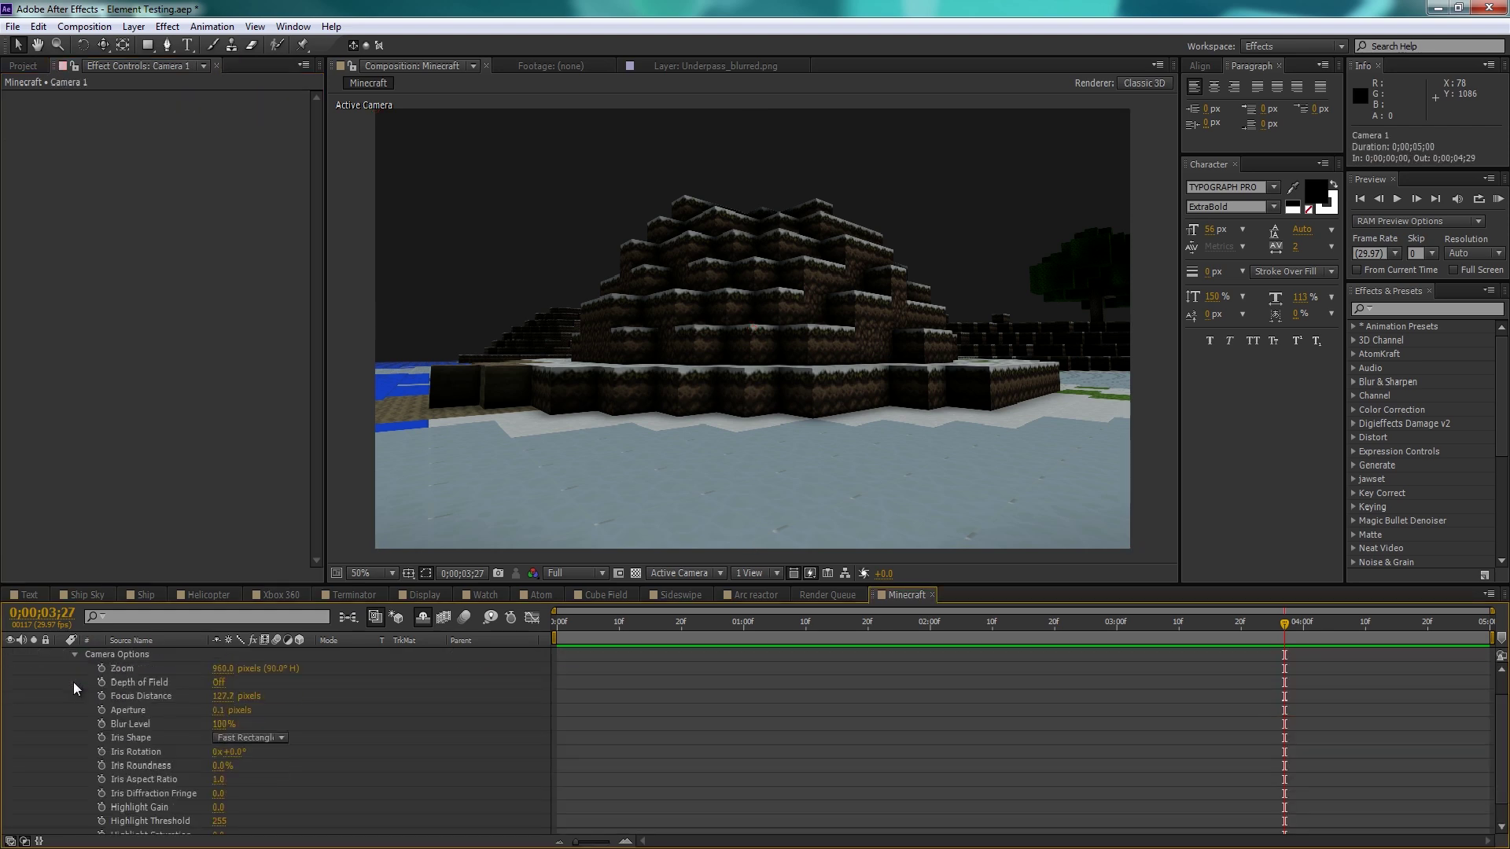
{"action": "left_click", "coordinate": [224, 683]}
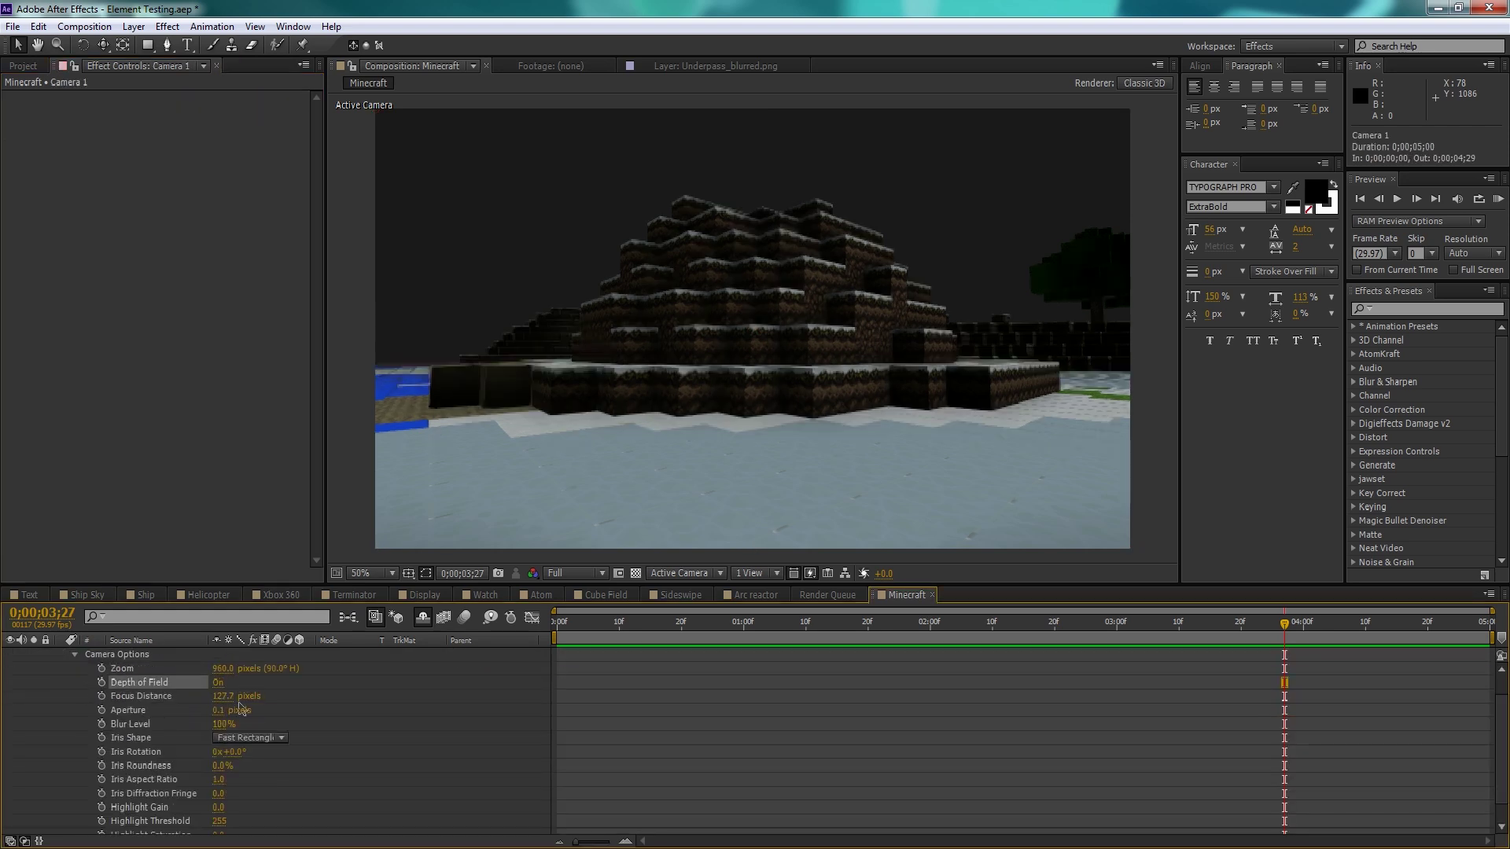
{"action": "scroll", "coordinate": [190, 695], "scroll_direction": "up", "scroll_amount": 1}
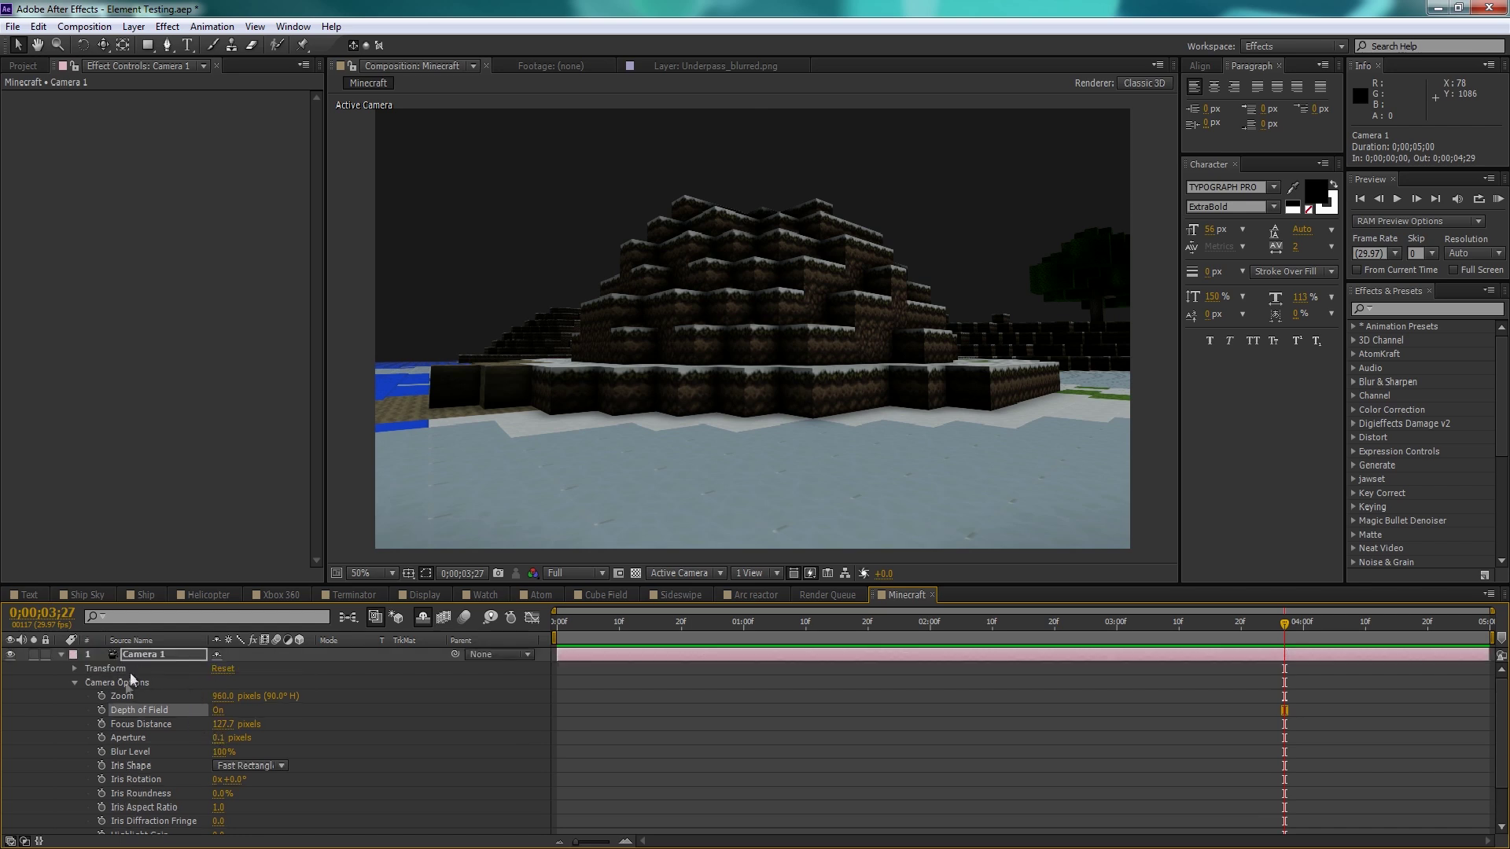
{"action": "left_click_drag", "start_coordinate": [222, 735], "coordinate": [235, 735]}
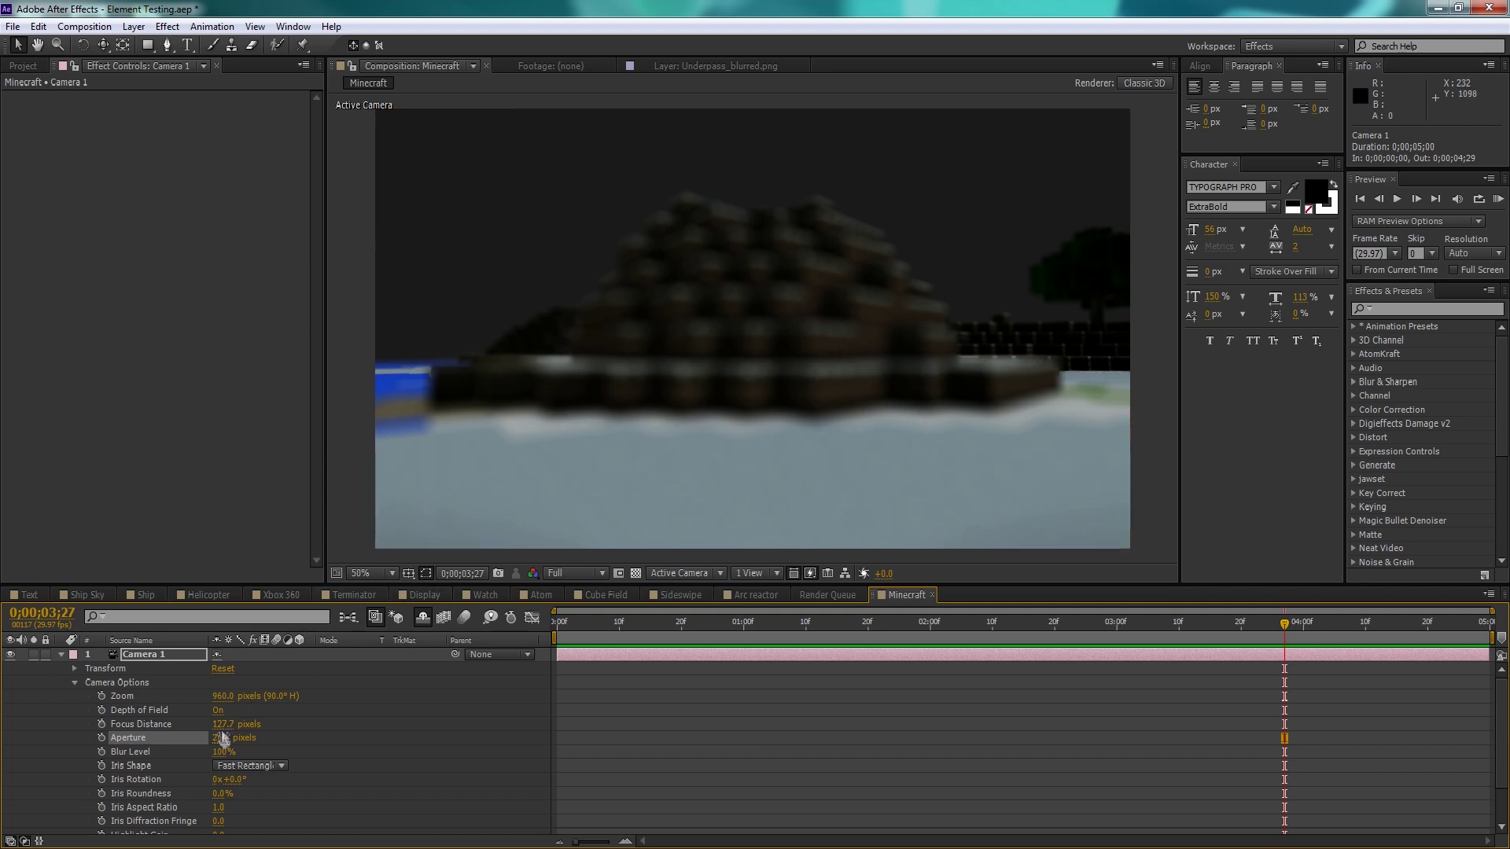
{"action": "left_click_drag", "start_coordinate": [222, 724], "coordinate": [158, 728]}
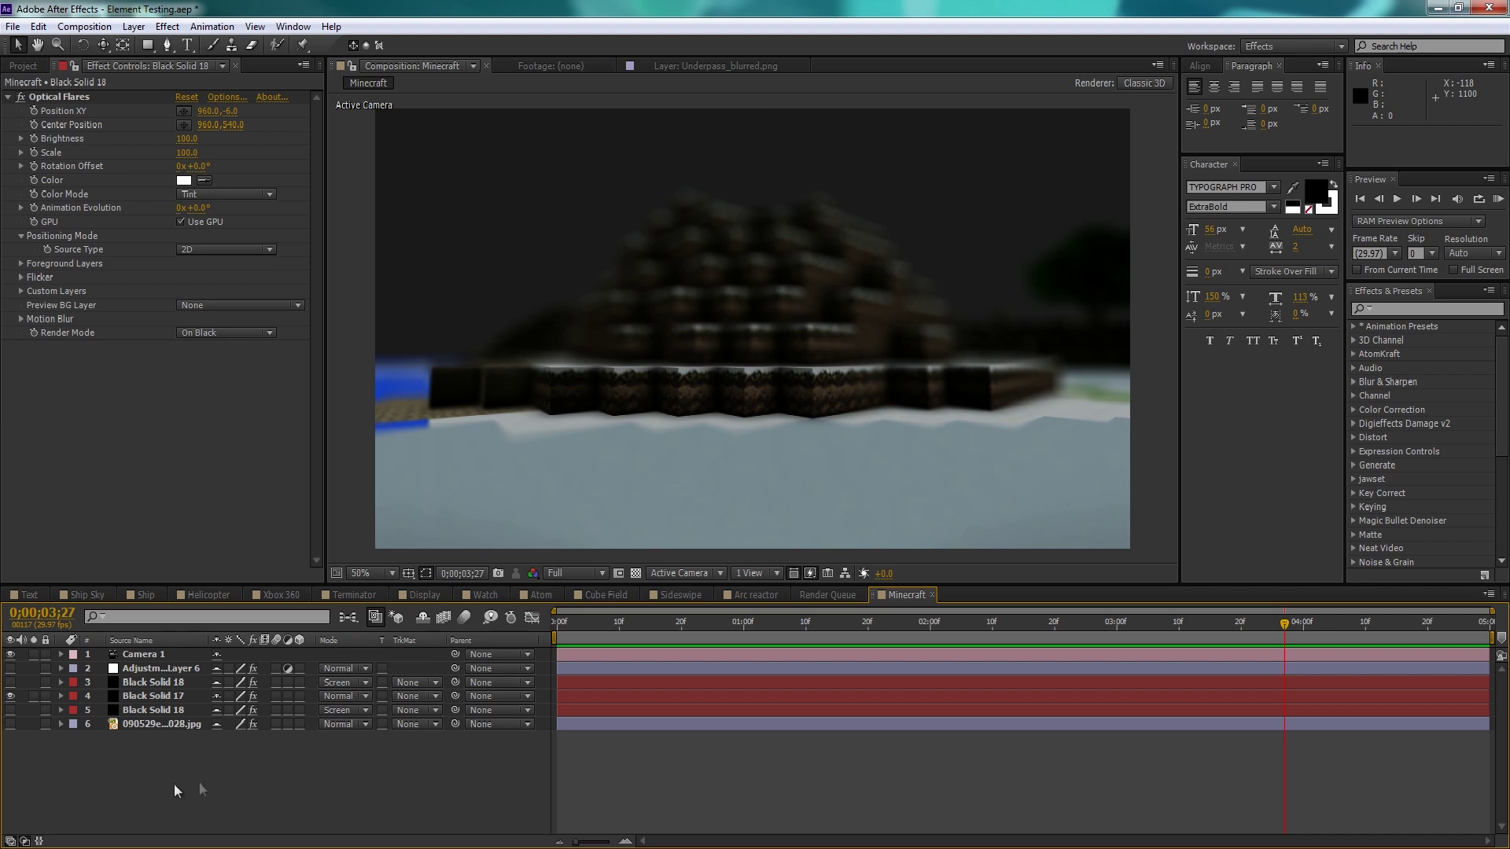
Step: Show the sky image layer behind the world and inspect it in solo with its Camera Lens Blur switched off and on
{"action": "left_click", "coordinate": [9, 725]}
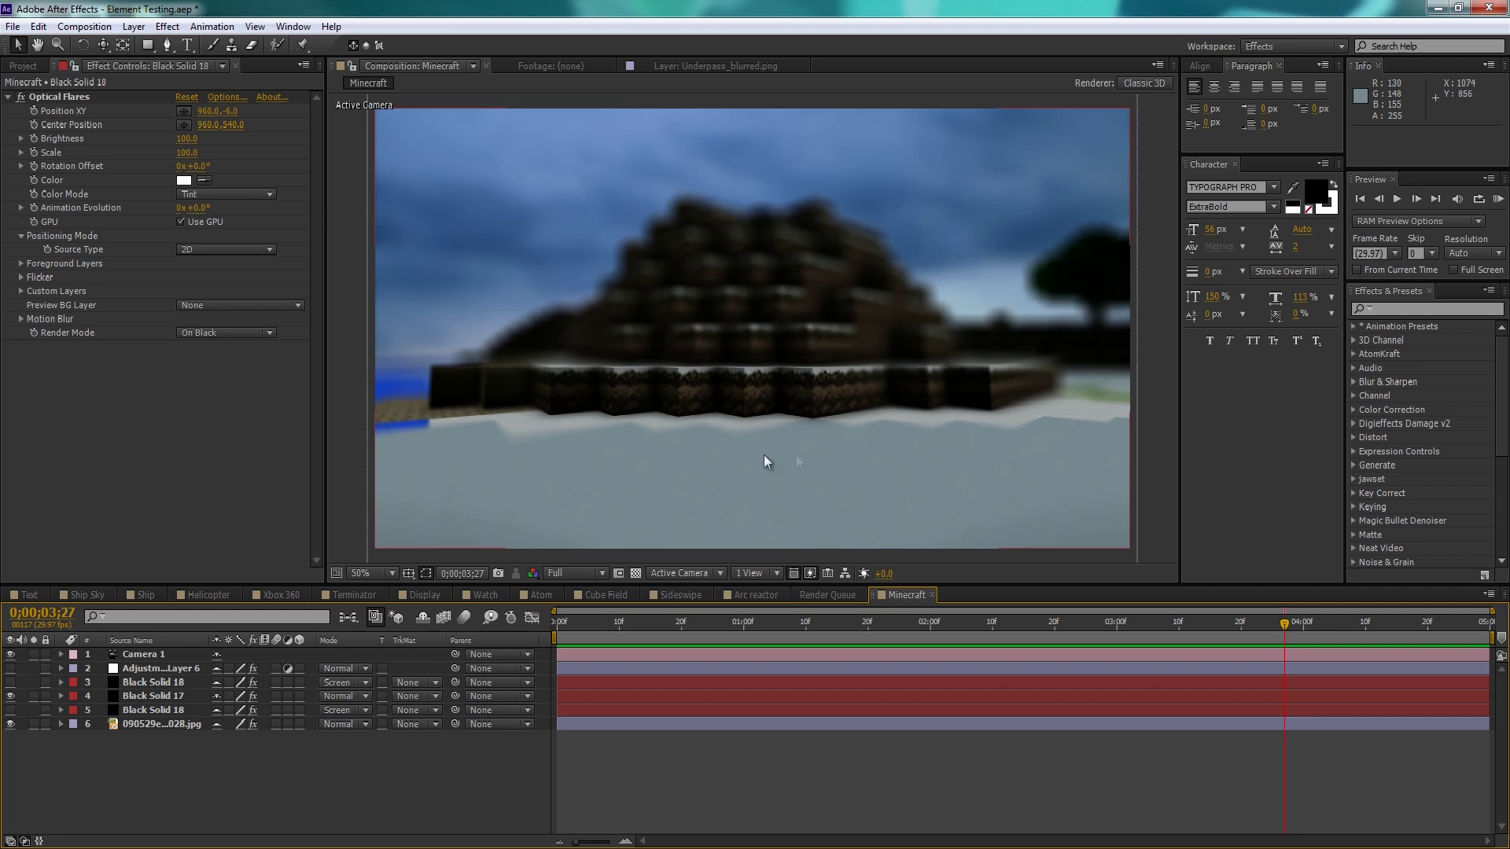
{"action": "left_click", "coordinate": [33, 725]}
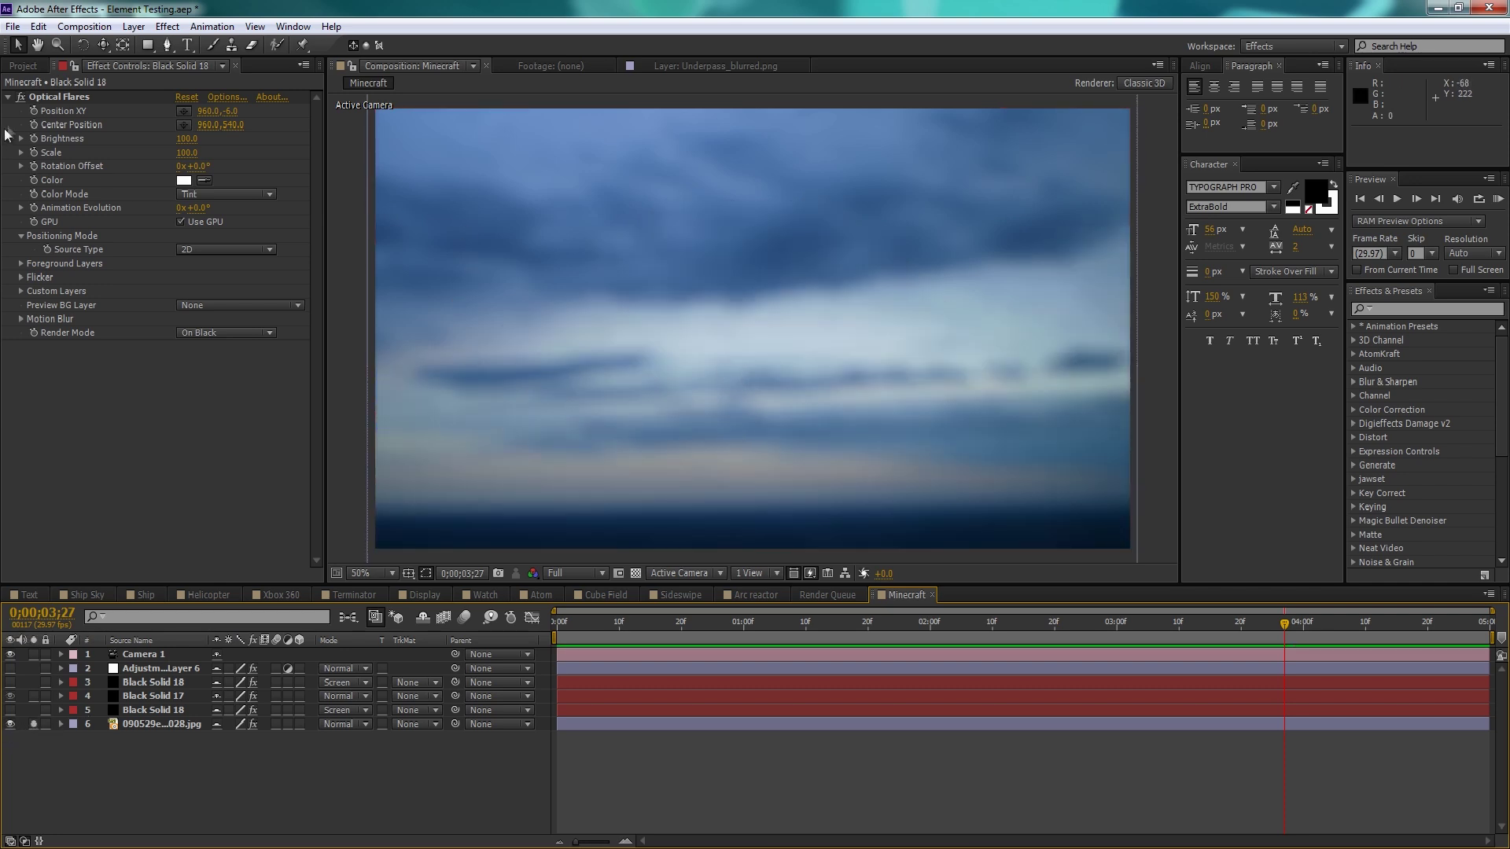
{"action": "left_click", "coordinate": [160, 729]}
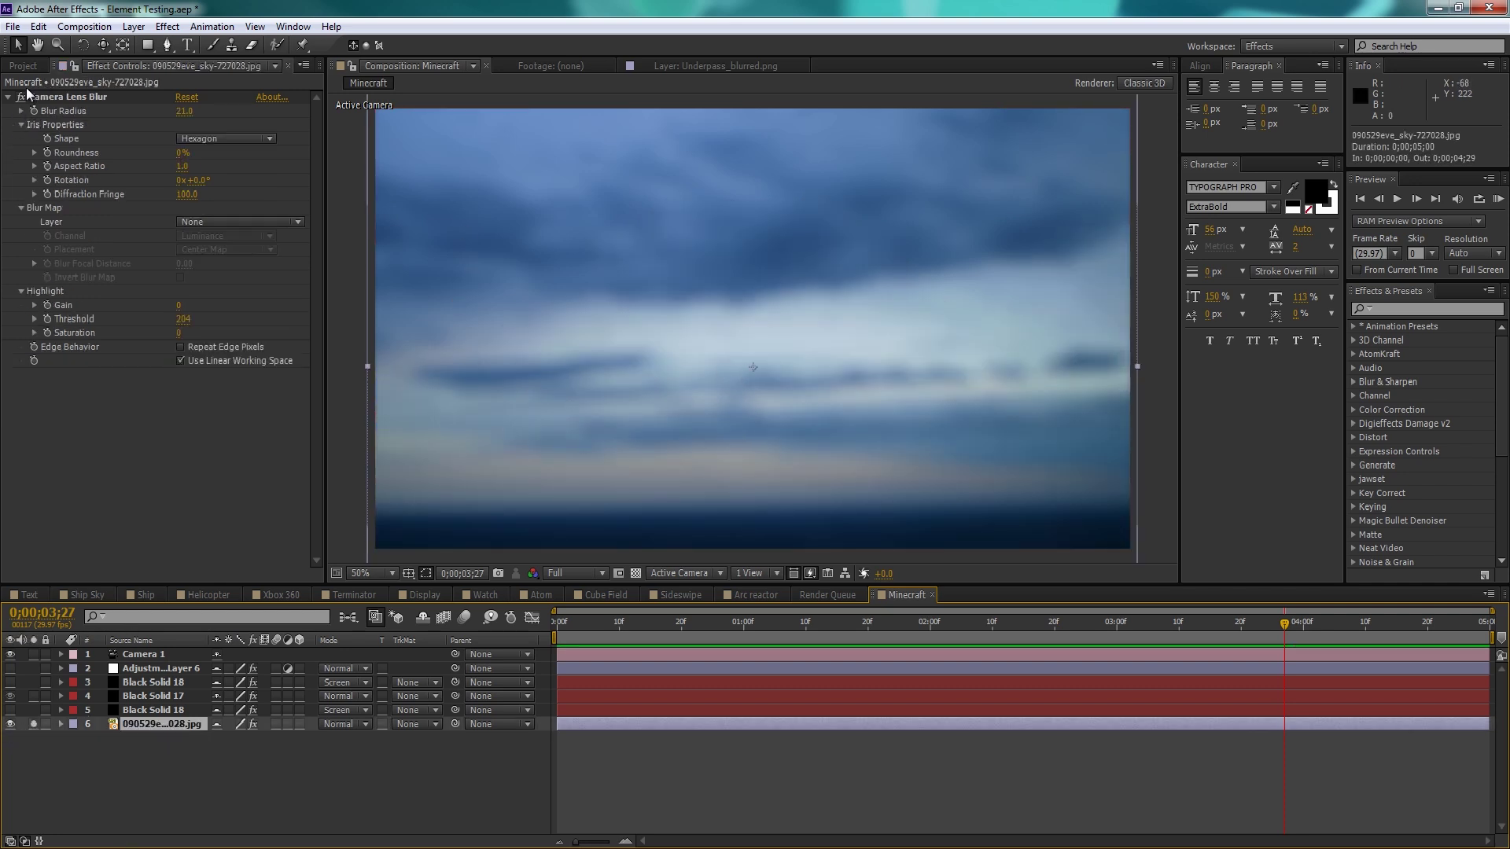
{"action": "left_click", "coordinate": [21, 97]}
{"action": "left_click", "coordinate": [25, 96]}
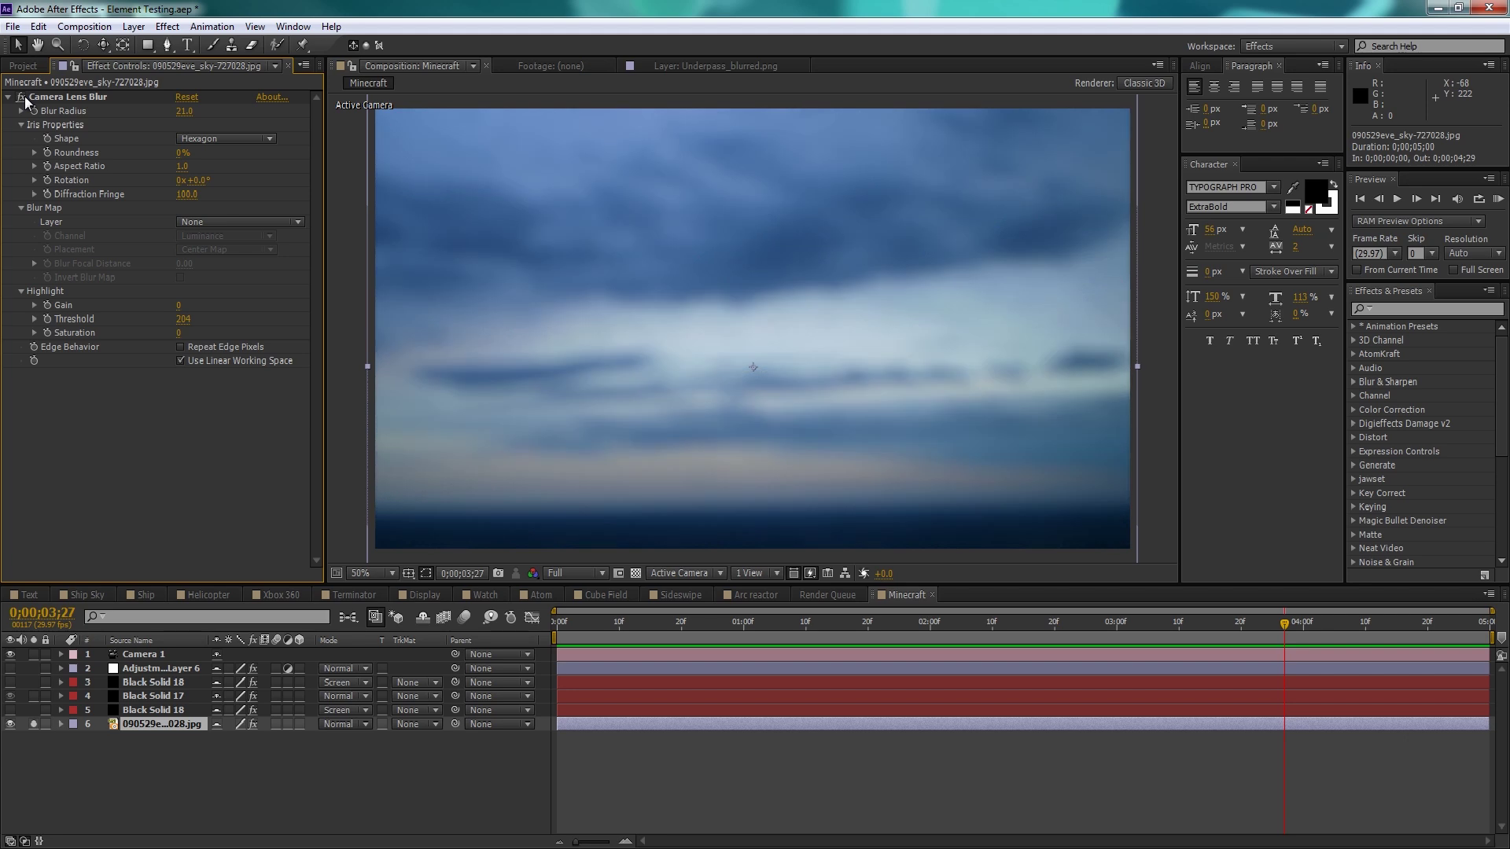
{"action": "left_click", "coordinate": [22, 97]}
{"action": "left_click", "coordinate": [22, 97]}
{"action": "left_click", "coordinate": [31, 723]}
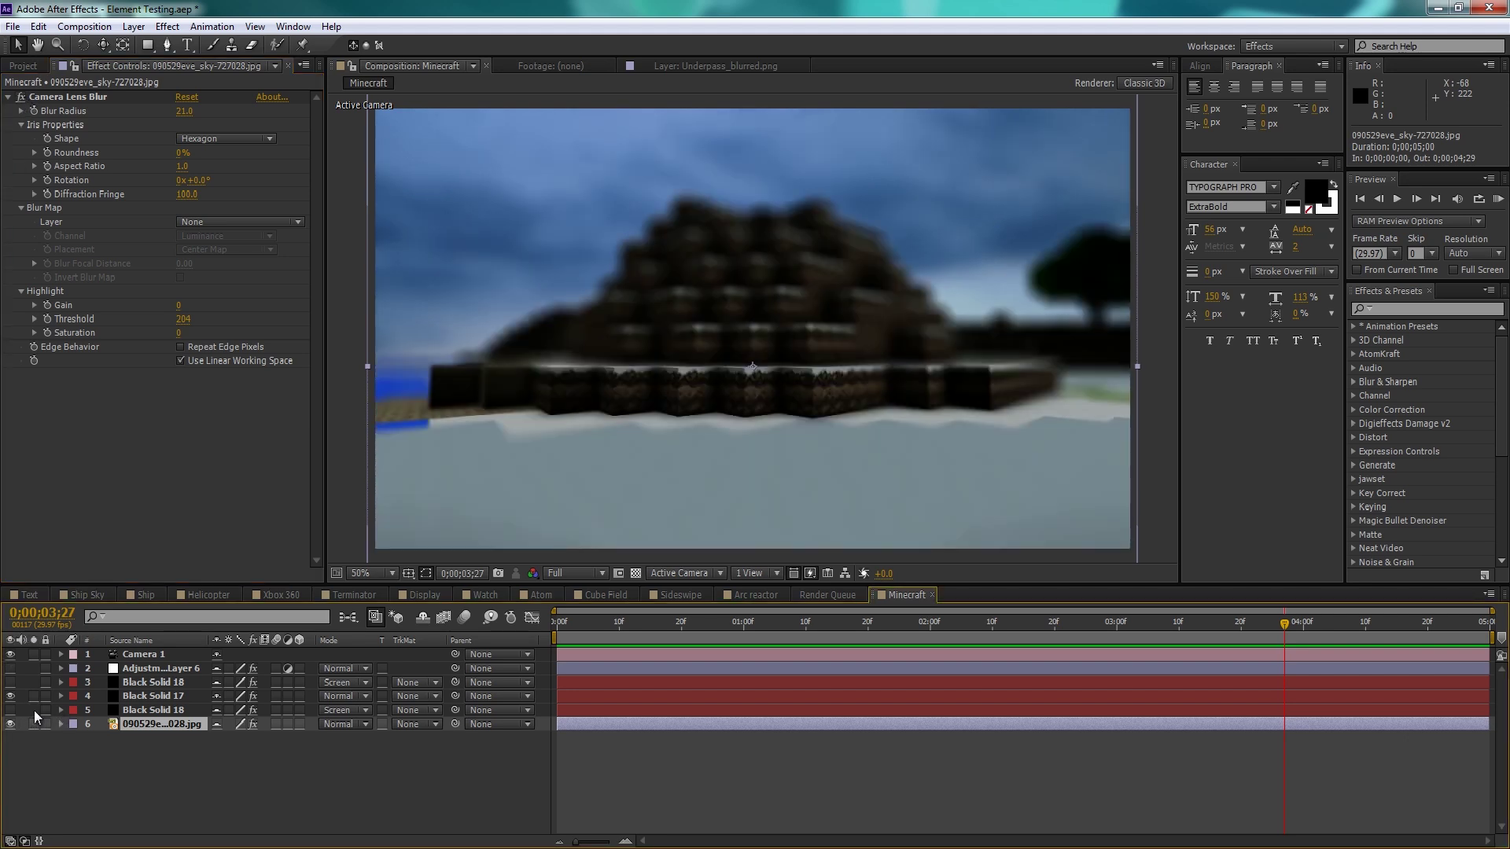
Step: Make both Black Solid 18 lens flare layers and Adjustment Layer 6 visible over the scene
{"action": "left_click", "coordinate": [11, 710]}
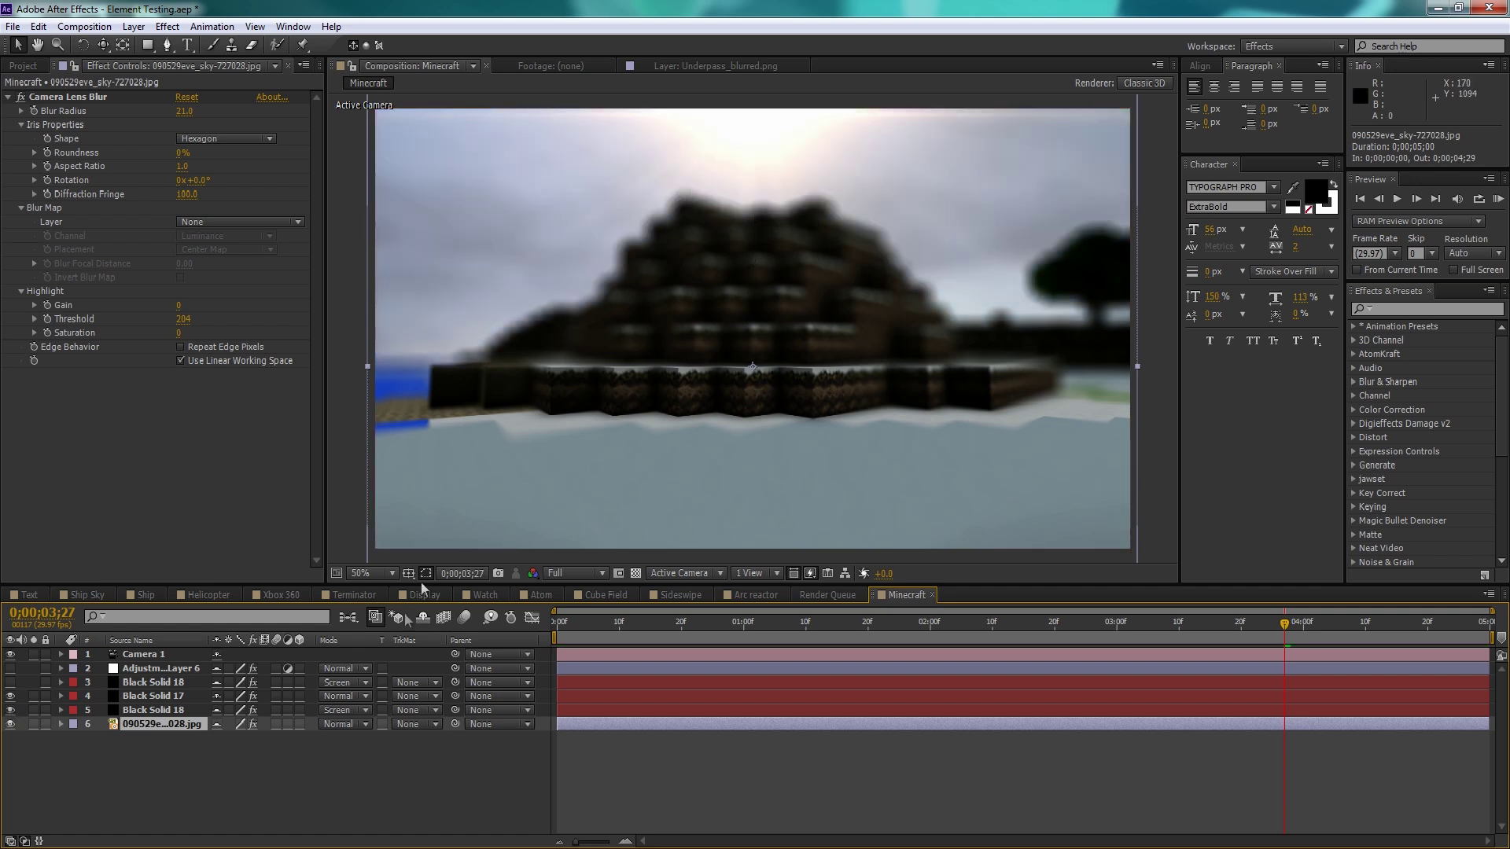
{"action": "left_click", "coordinate": [9, 682]}
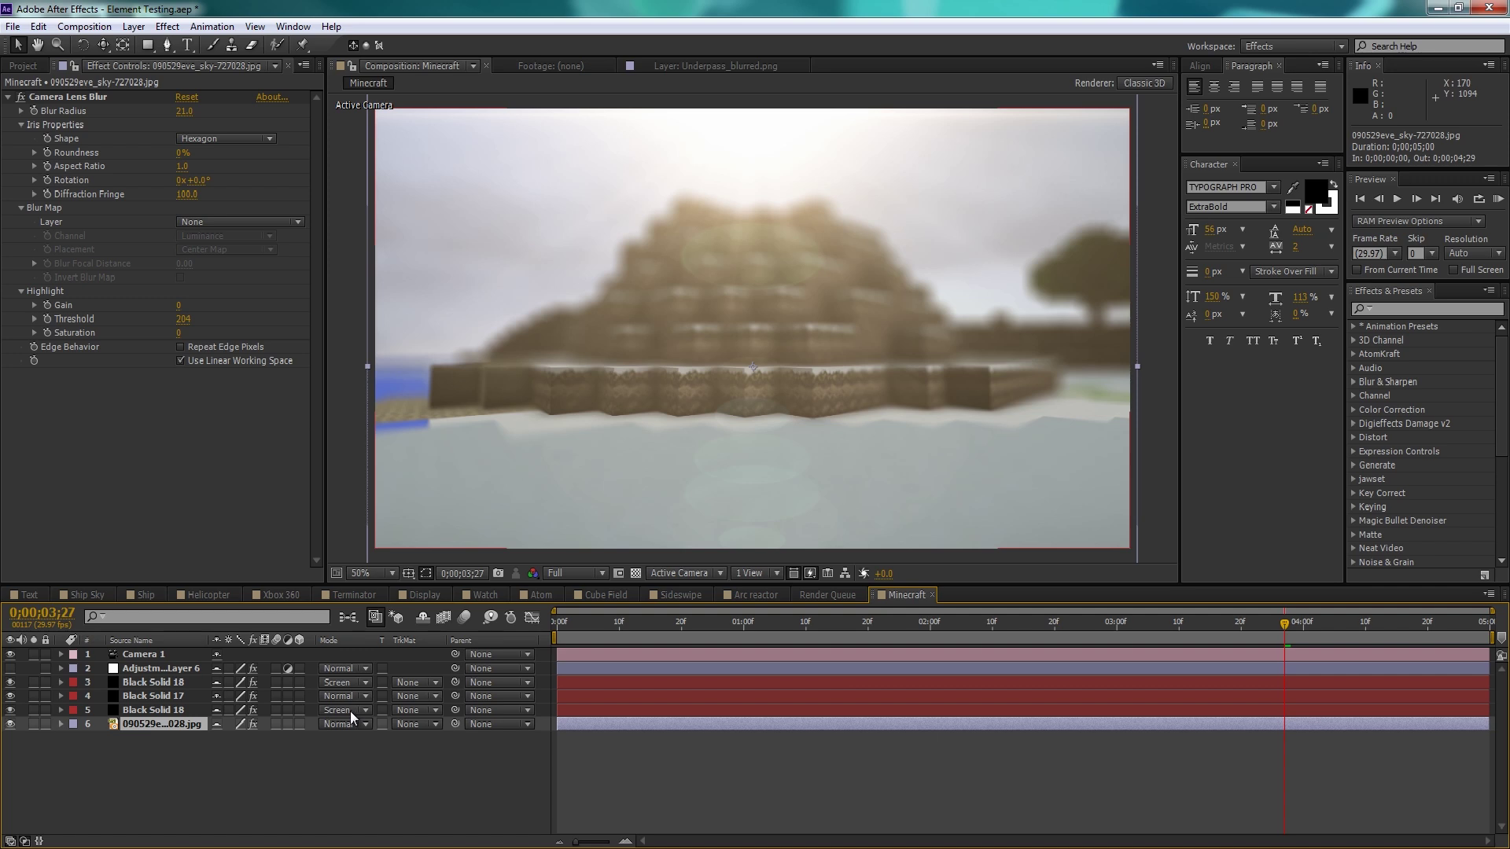
{"action": "left_click", "coordinate": [10, 669]}
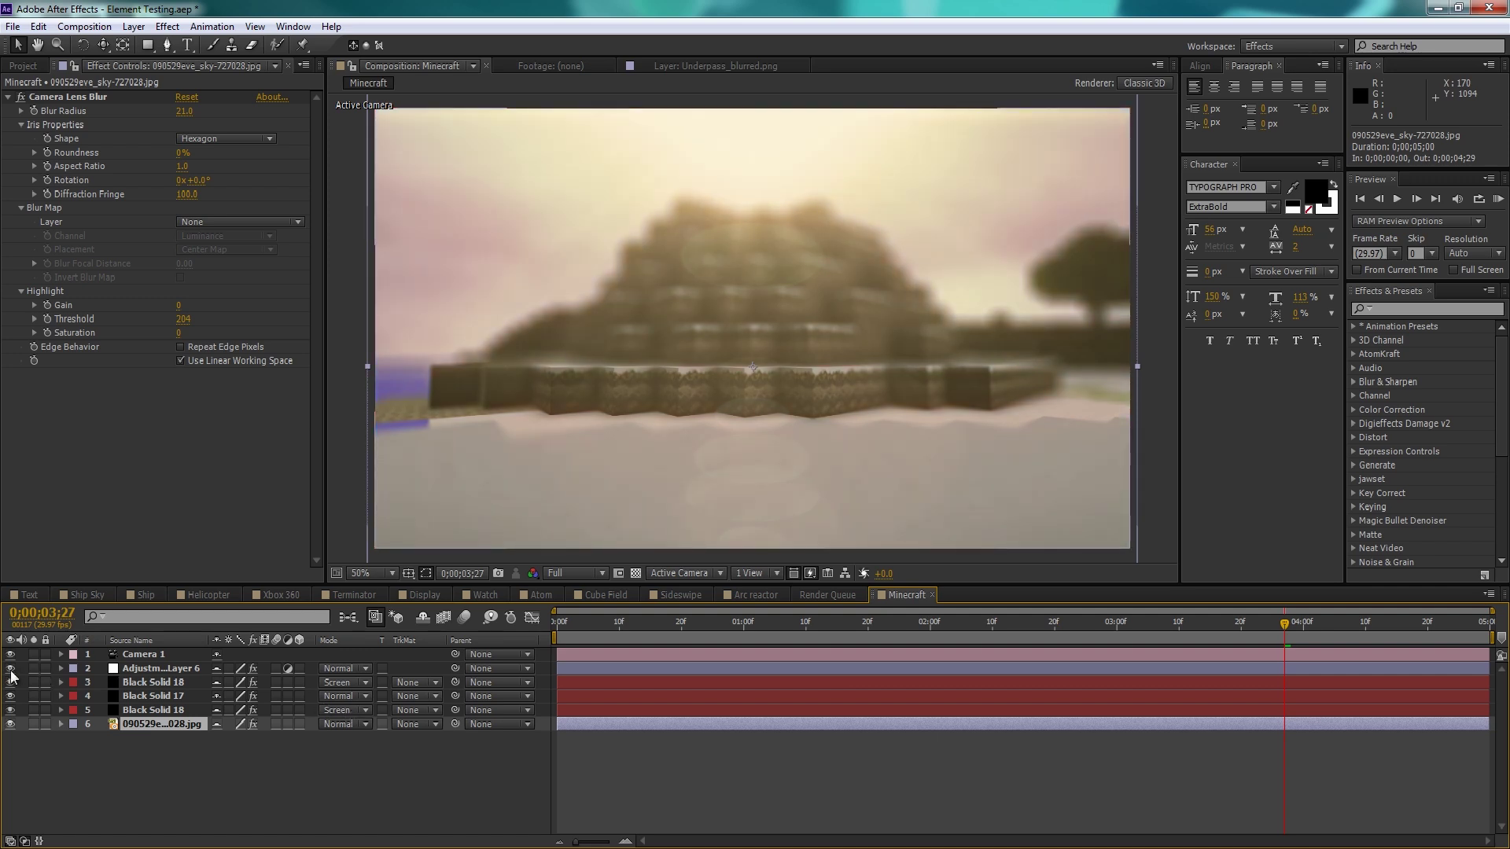